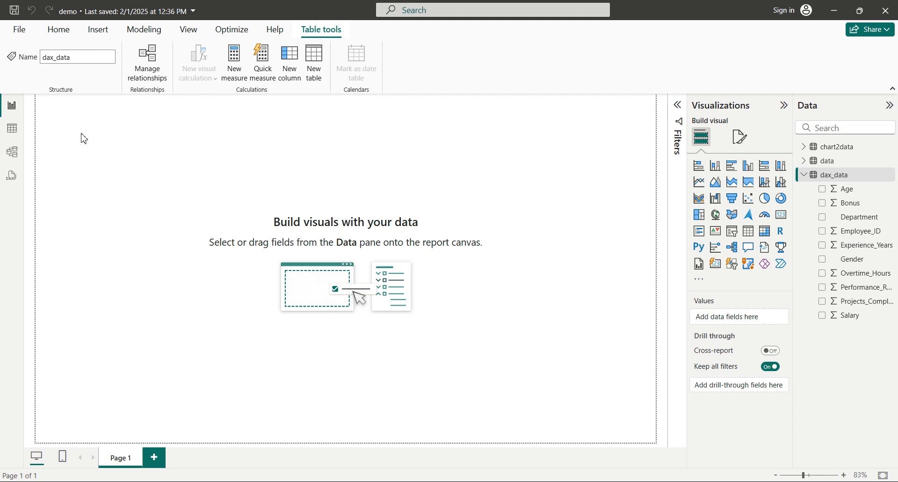
Review the dax_data records in table view and the DAX question list in Notepad, returning to report view
click(11, 129)
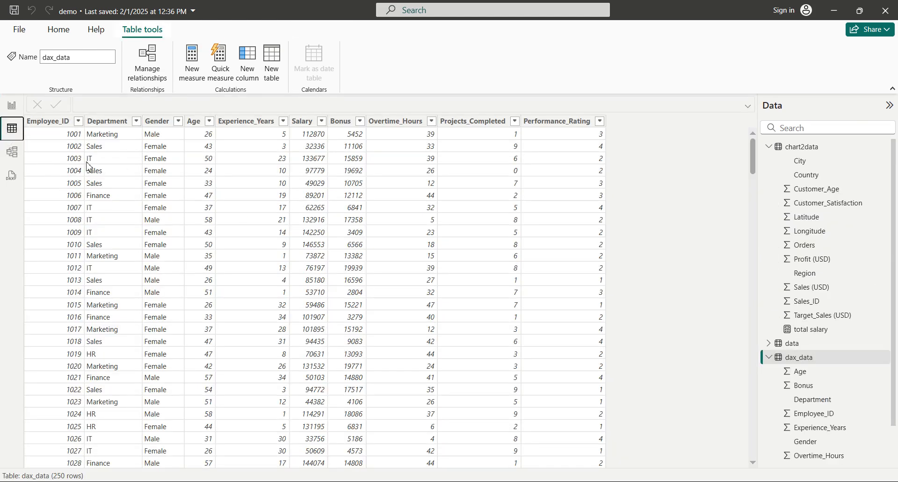
click(771, 147)
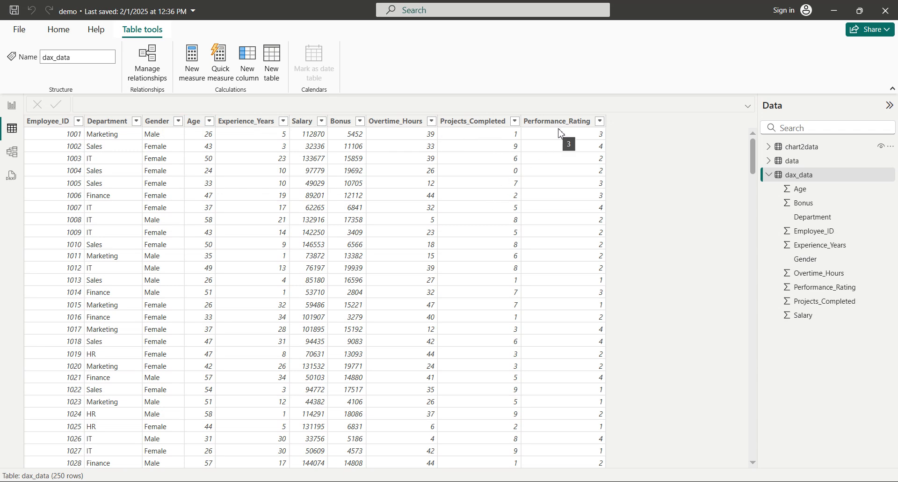
scroll(275, 259, down, 6)
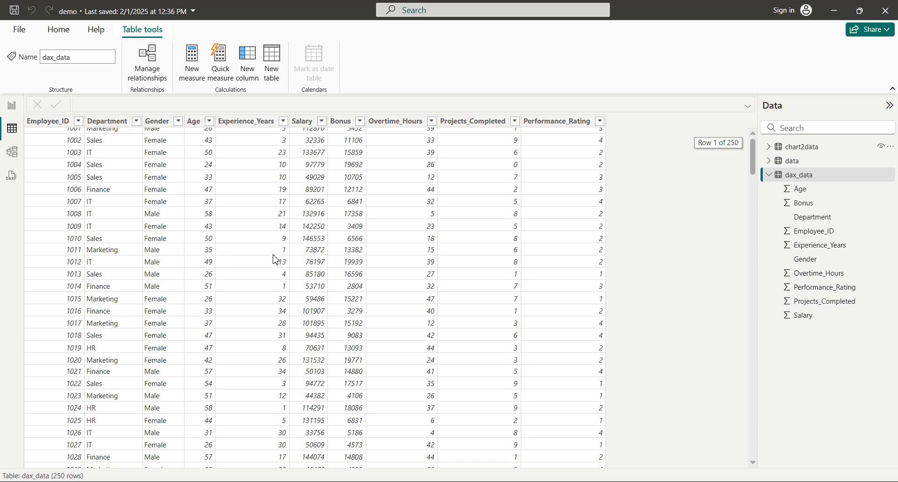
scroll(275, 258, up, 6)
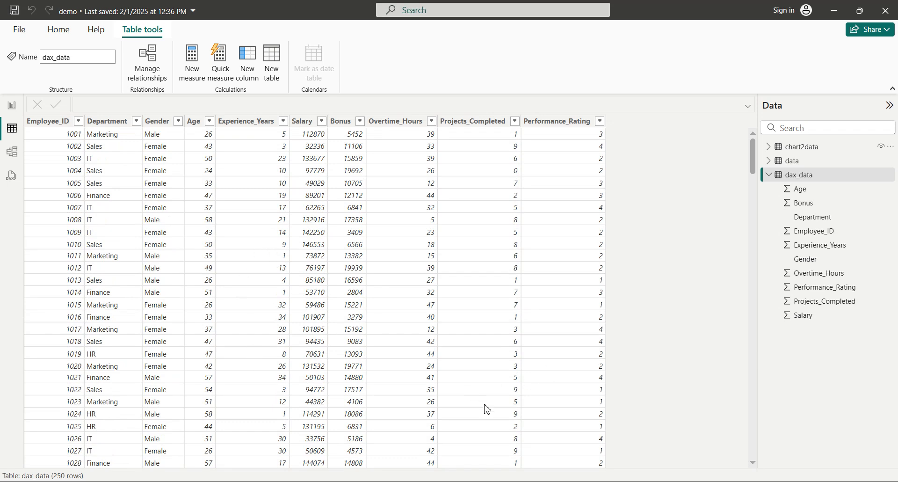
key(alt+Tab)
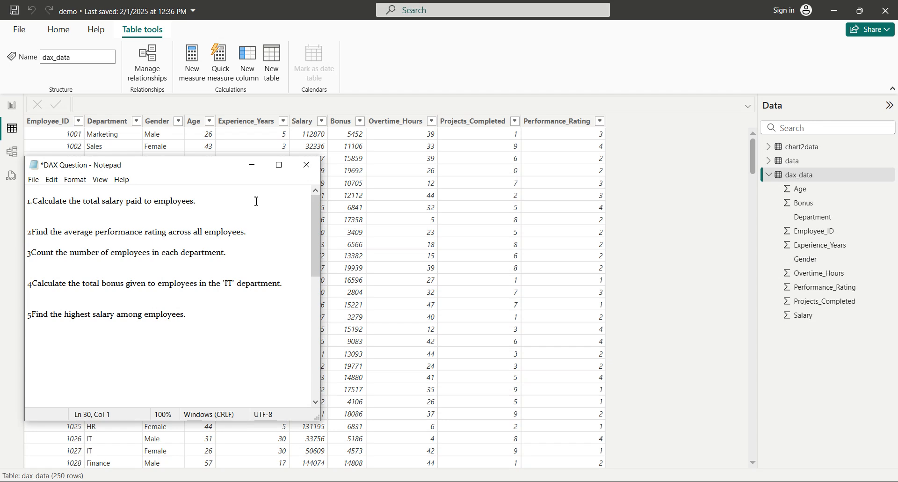
click(252, 165)
click(12, 107)
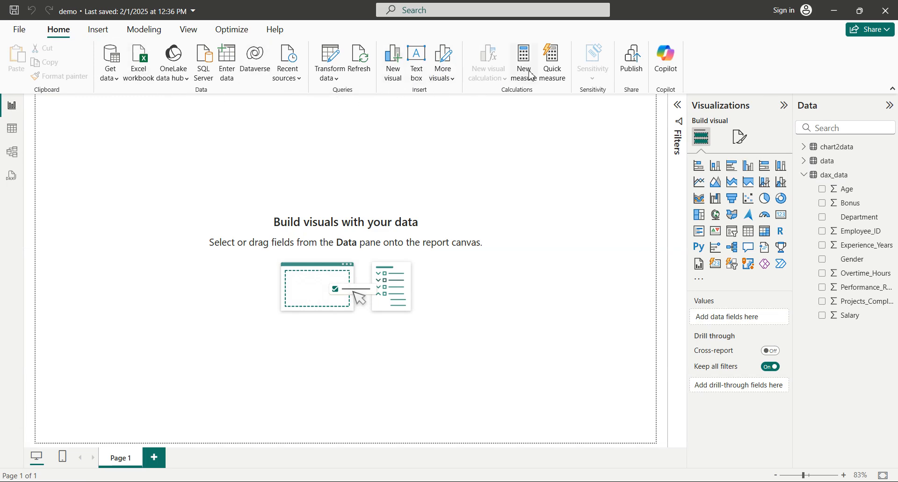
click(101, 32)
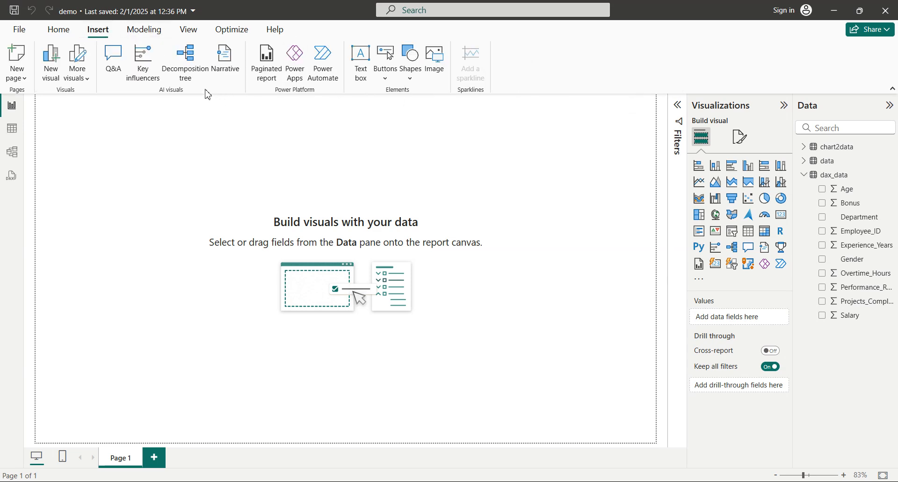
click(142, 31)
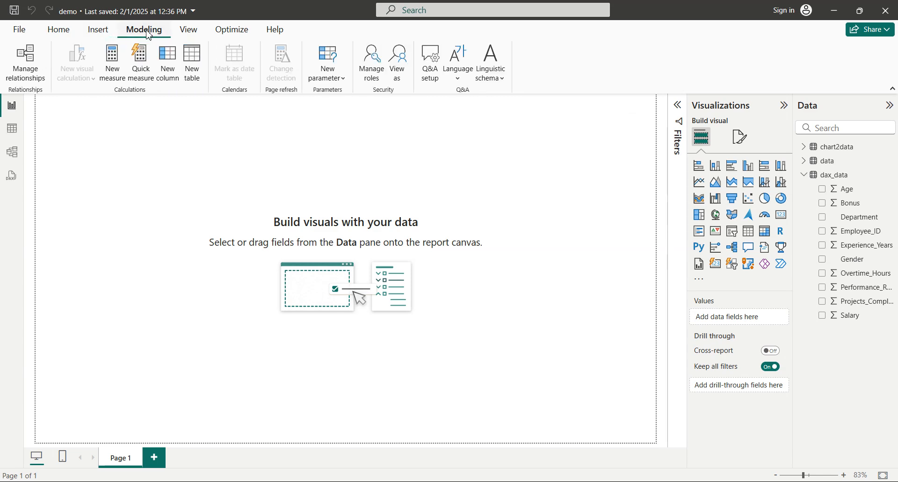
click(57, 29)
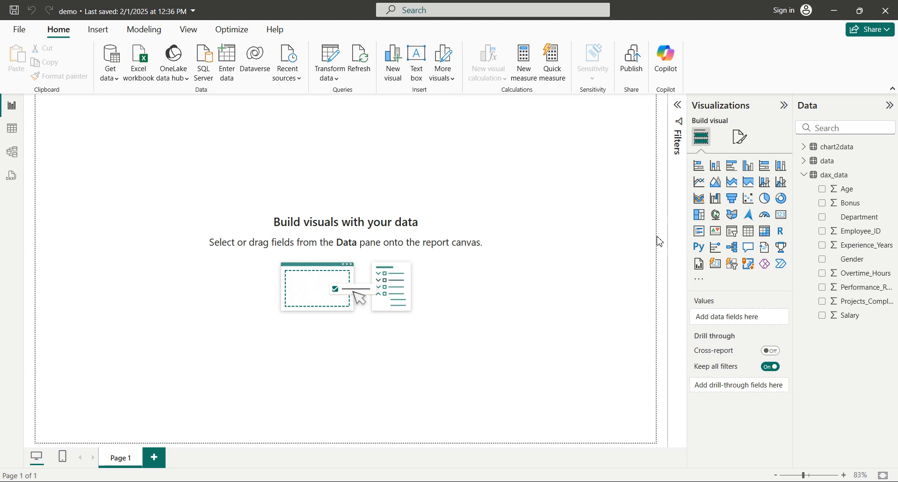
Start a new measure in the dax_data table and replace its default name with Total salary
right_click(880, 180)
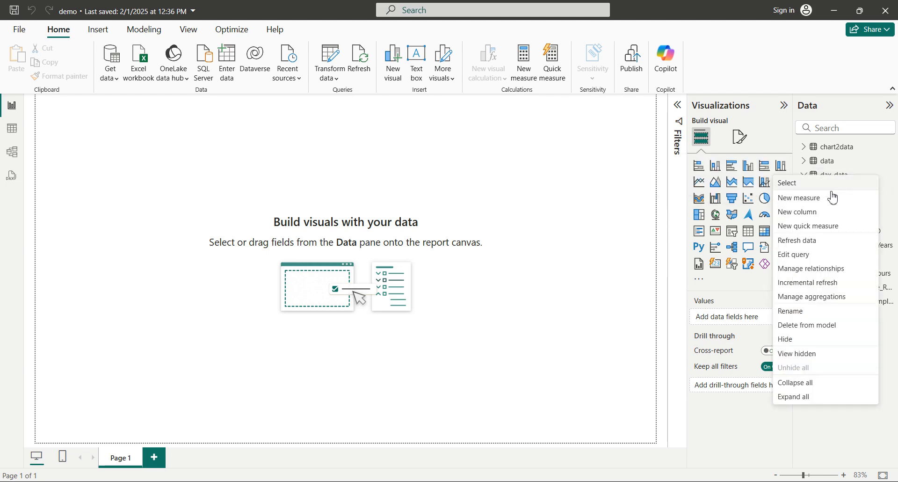
click(811, 205)
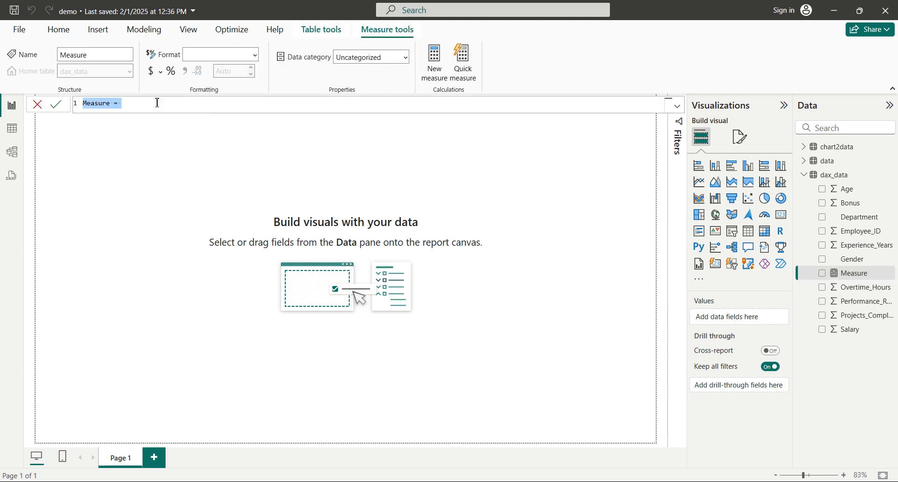
click(157, 102)
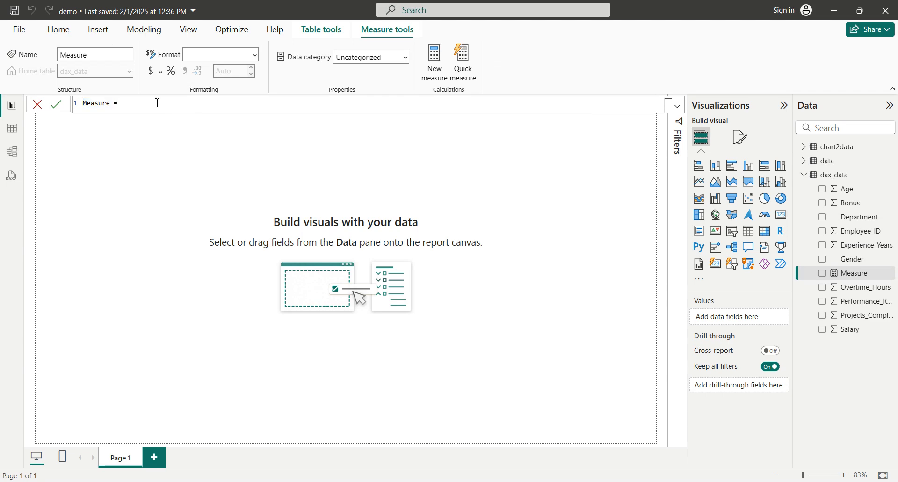
key(BackSpace)
key(BackSpace)
key(BackSpace)
key(BackSpace)
key(BackSpace)
key(BackSpace)
key(BackSpace)
key(BackSpace)
key(BackSpace)
text(Total salary)
Try to define the Total salary measure as SUM(dax_data[Salary])
text(sum)
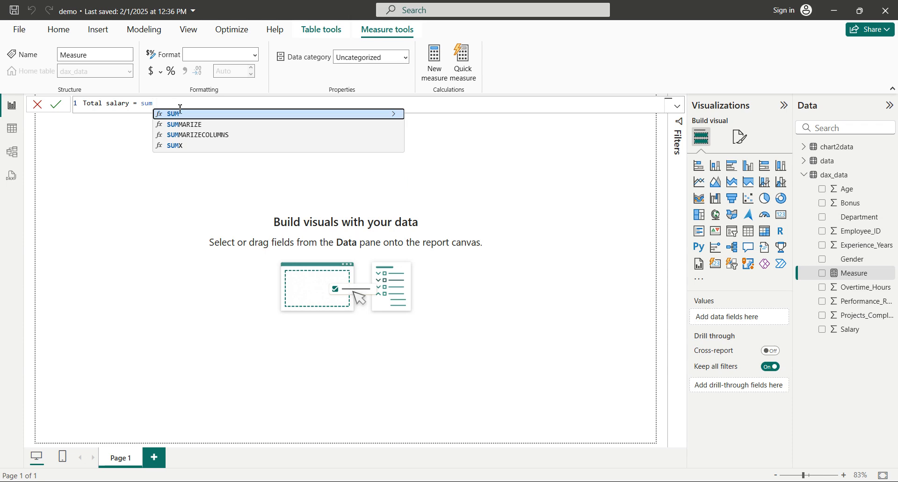
key(Tab)
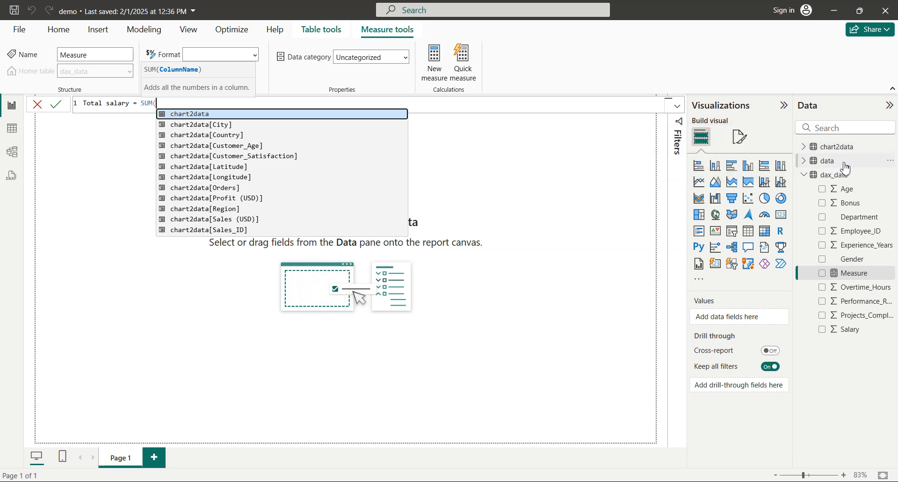
mouse_move(847, 179)
scroll(213, 187, down, 2)
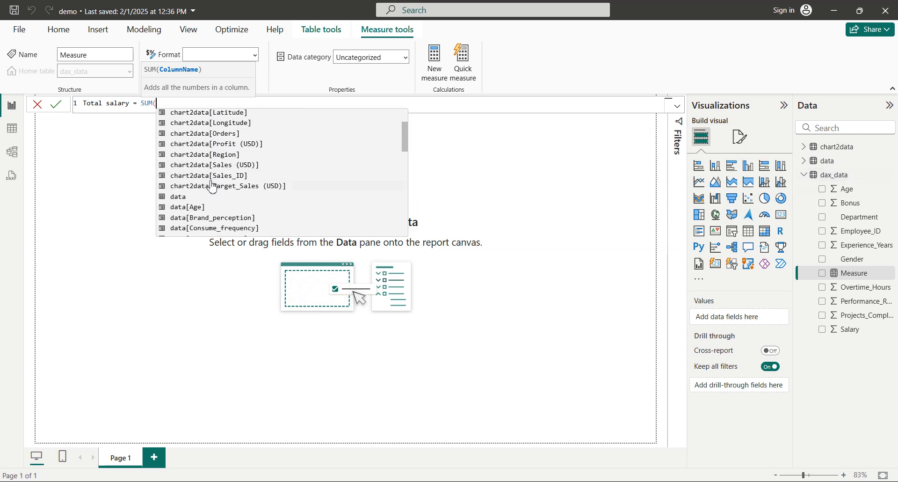
scroll(212, 187, down, 1)
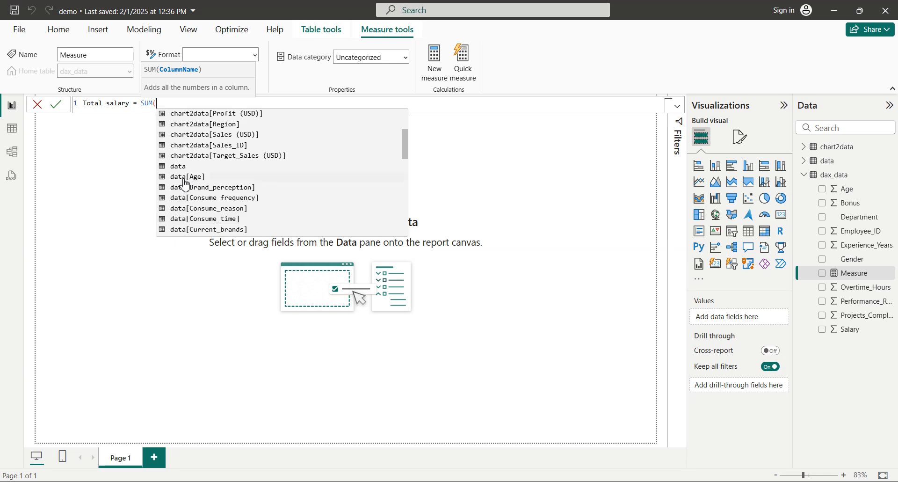
scroll(216, 194, down, 4)
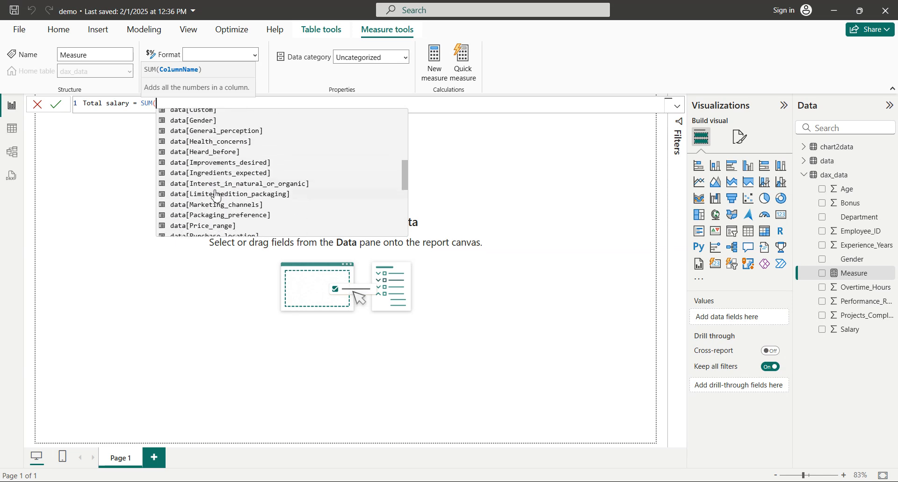
scroll(216, 194, down, 7)
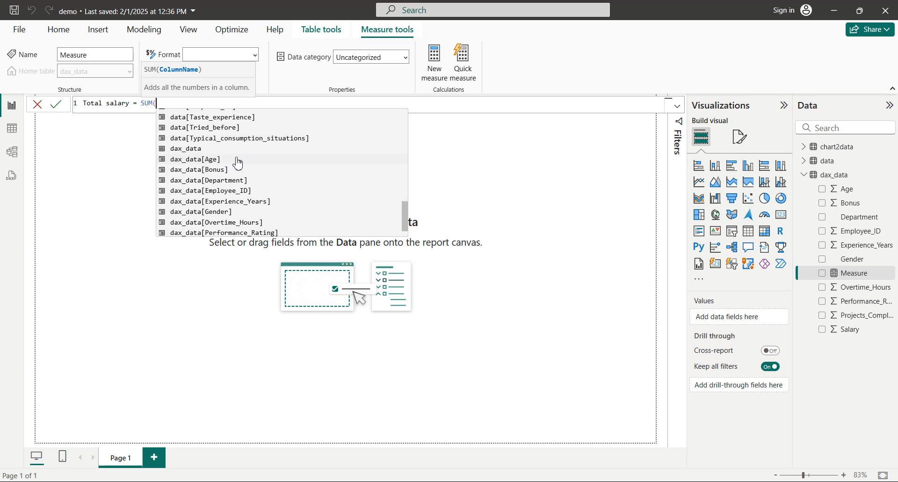
scroll(238, 163, down, 1)
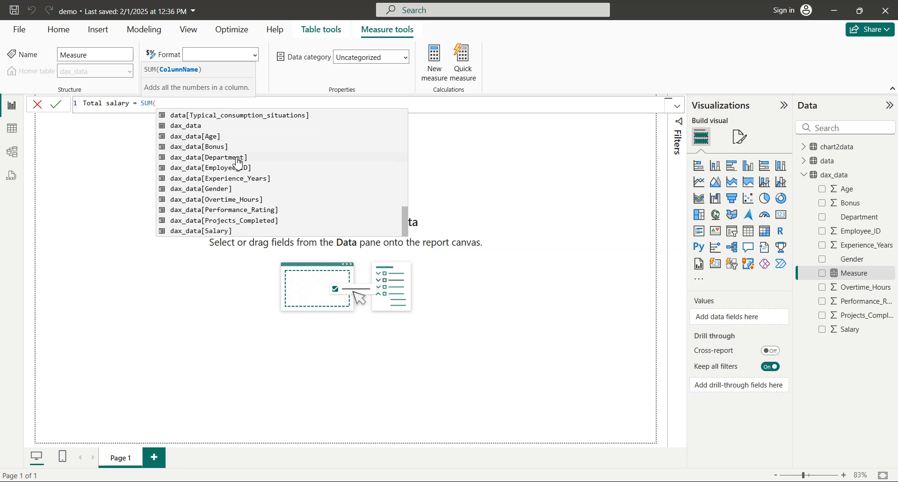
click(196, 234)
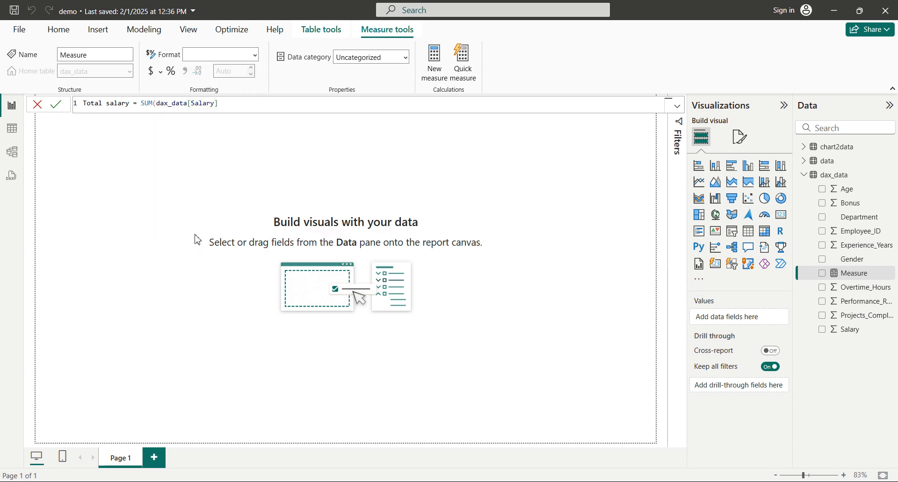
click(241, 106)
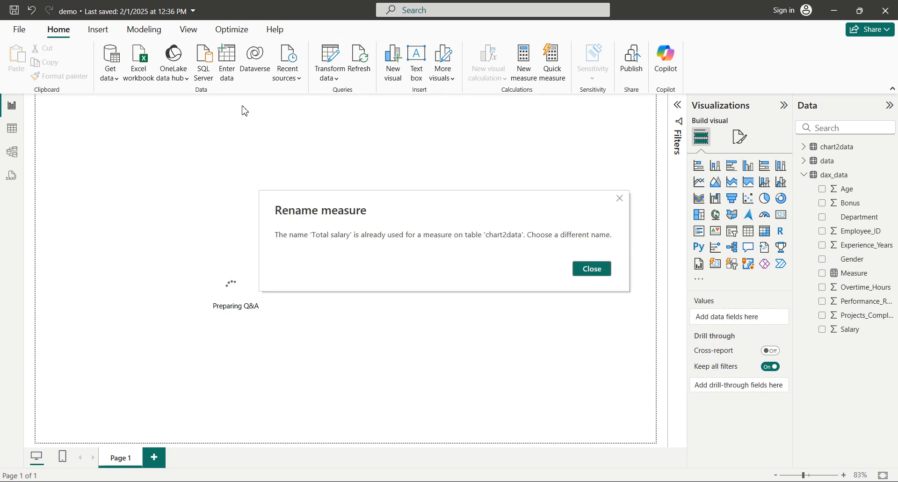
click(591, 269)
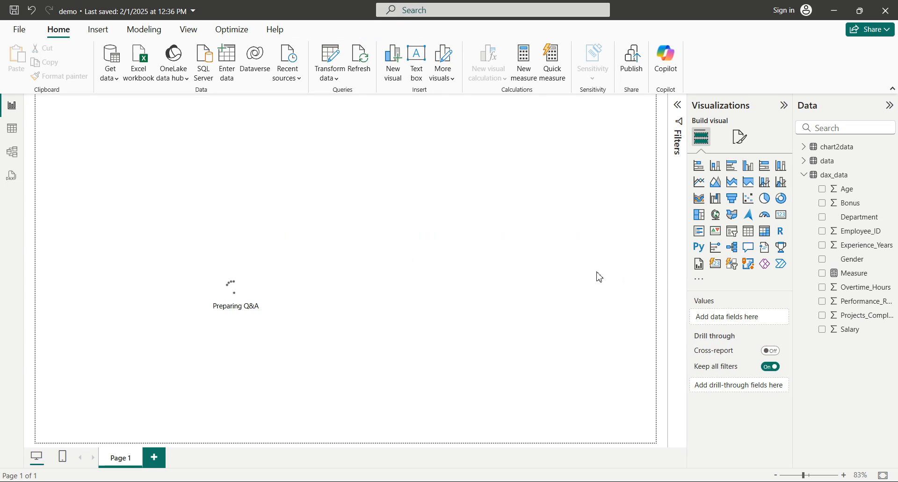
Undo the creation of the blank measure in dax_data and remove the Q&A visual from the report canvas
click(854, 276)
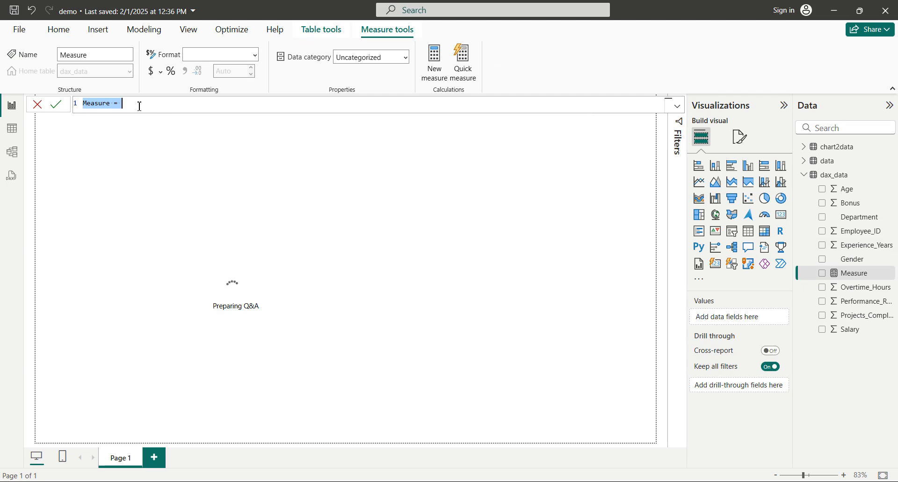
key(BackSpace)
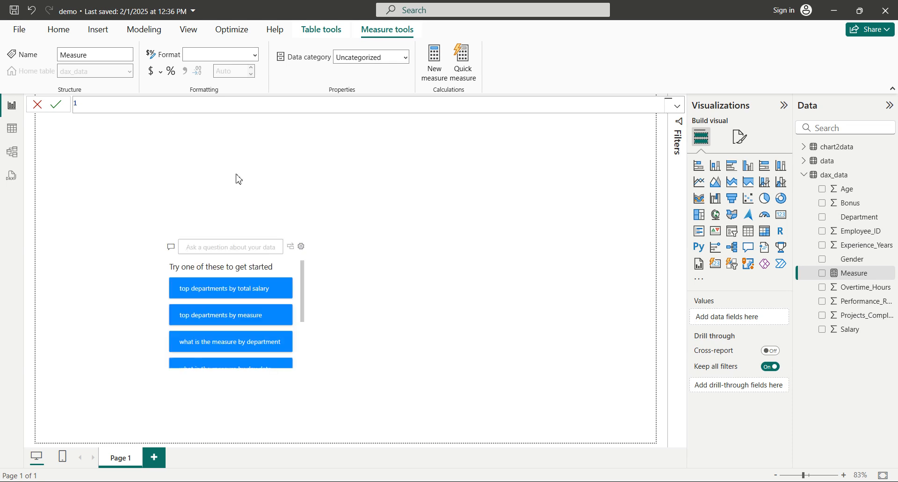
key(ctrl+z)
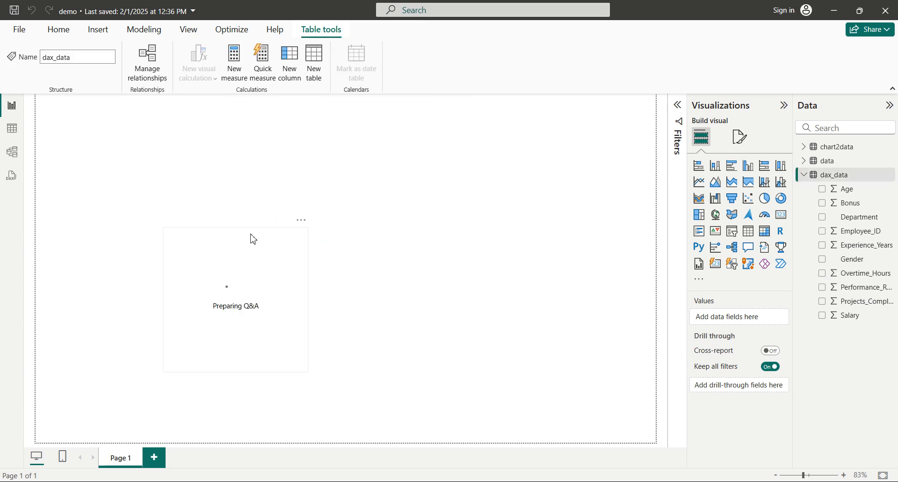
click(303, 219)
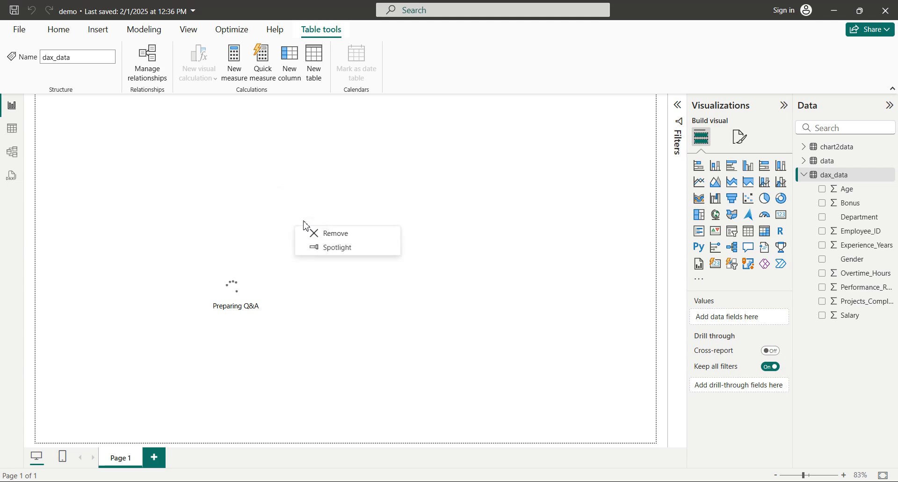
click(337, 235)
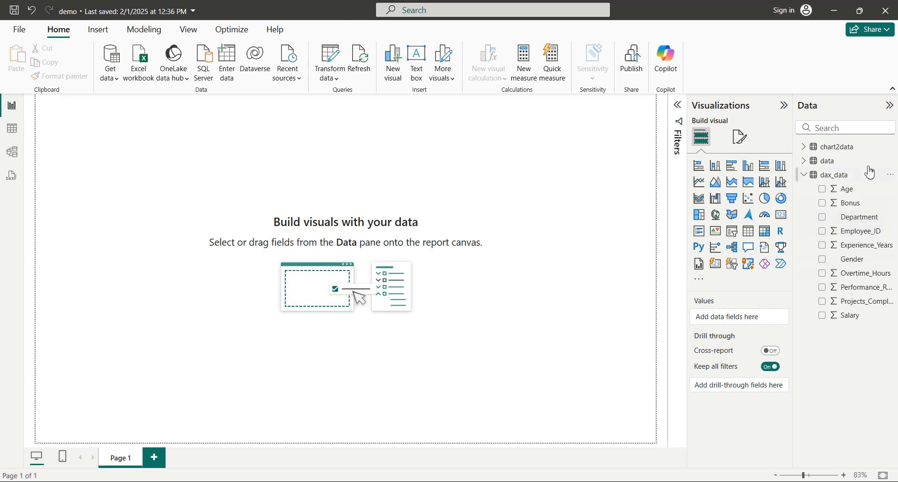
Create a measure in the dax_data table defined as total sales = SUM(dax_data[Salary])
right_click(831, 181)
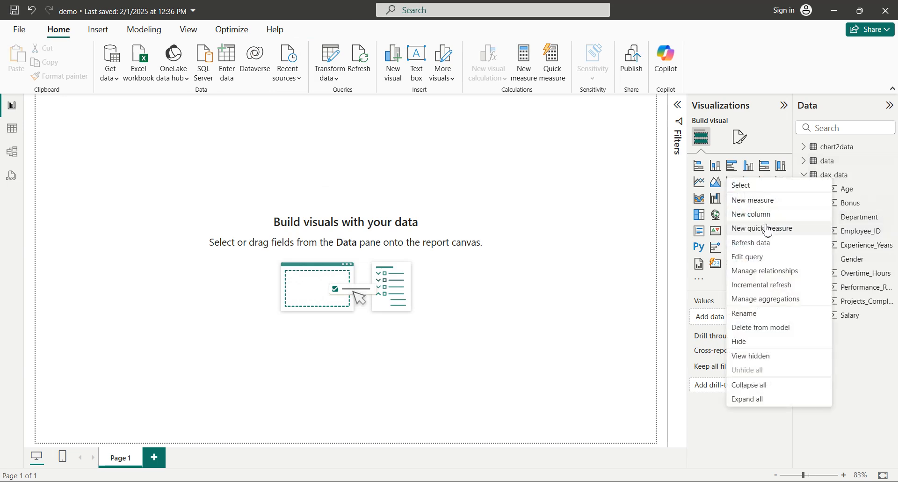
click(757, 203)
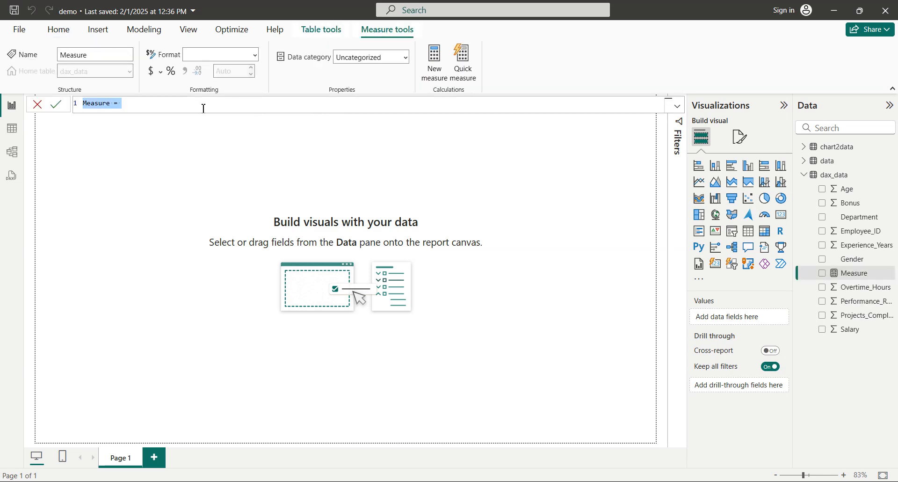
text(total sales=)
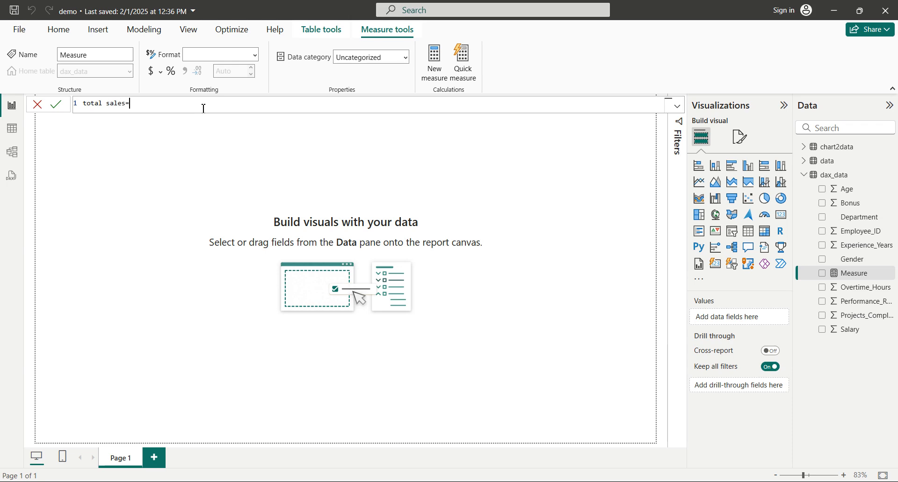
text( sum)
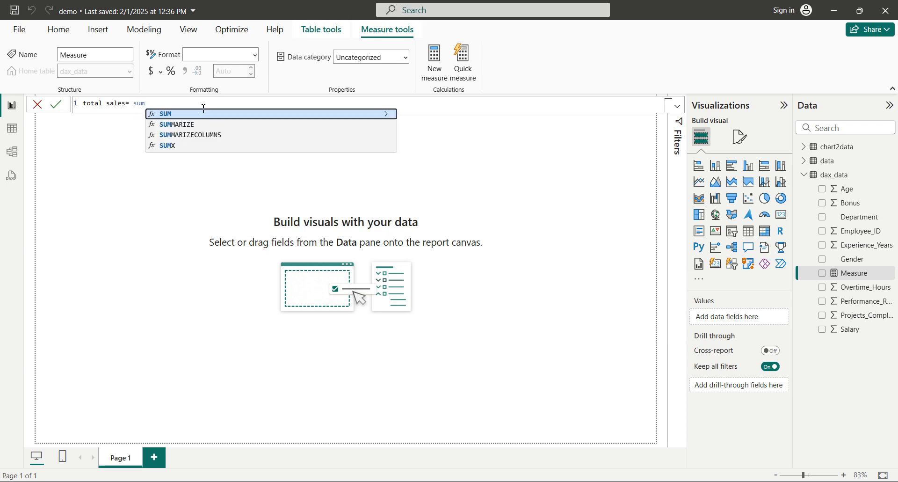
key(Tab)
scroll(220, 206, down, 1)
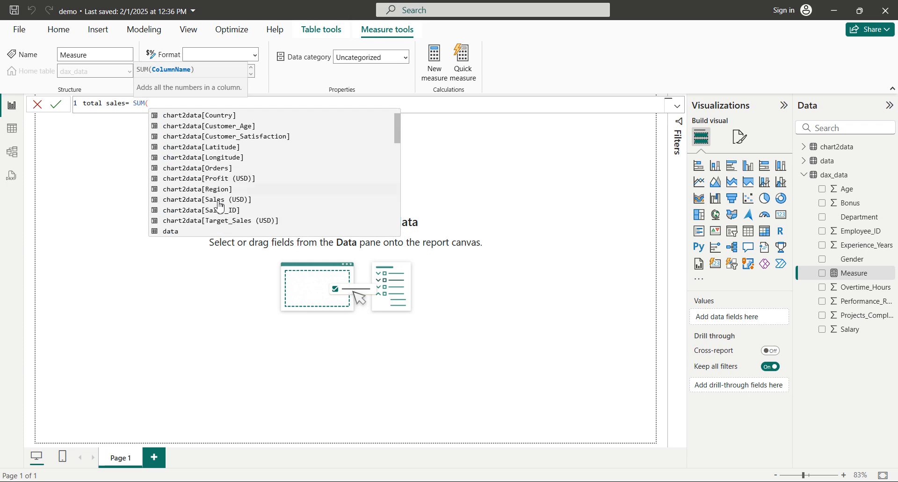
scroll(220, 206, down, 15)
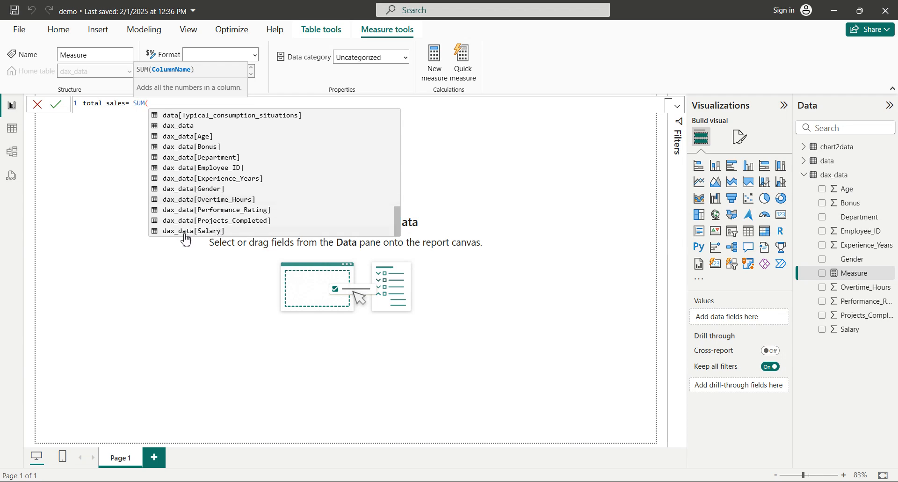
click(212, 231)
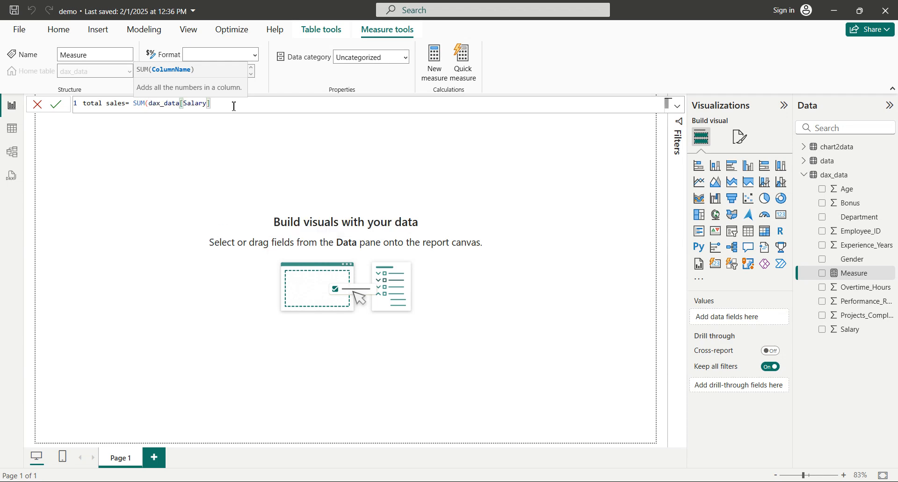
text())
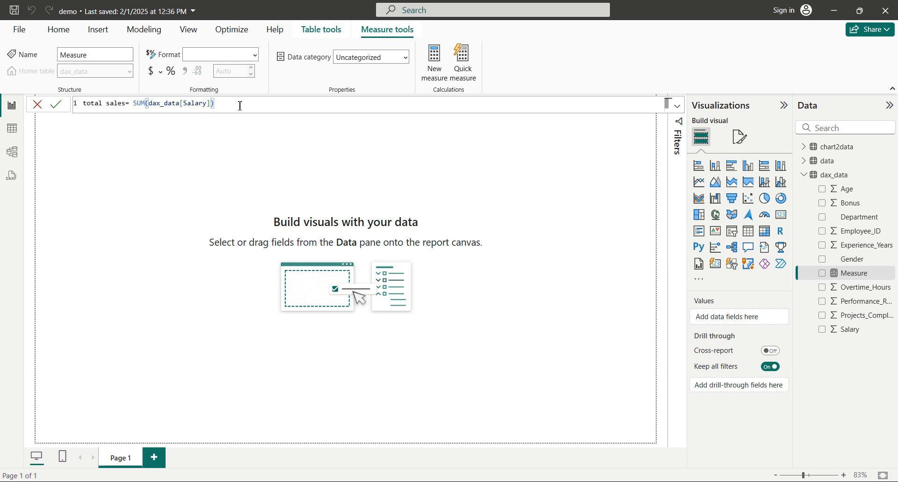
key(Return)
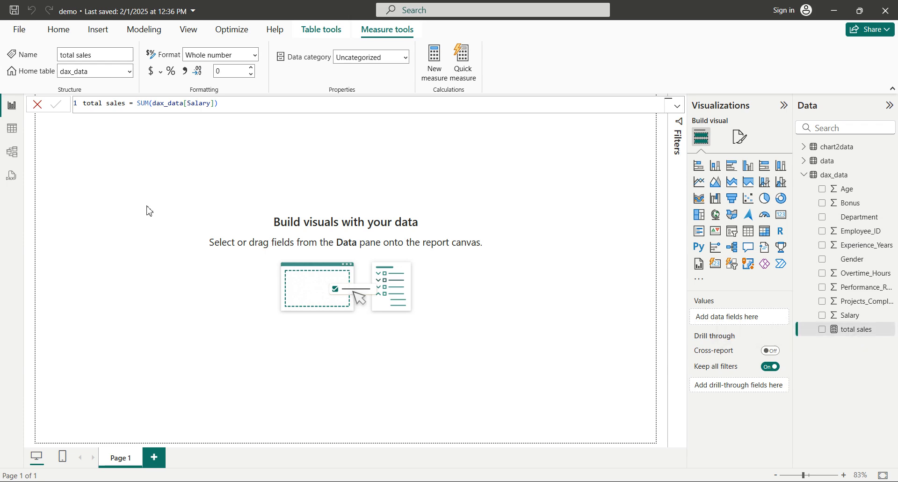
Examine the Salary column of dax_data in table view and return to report view
click(13, 129)
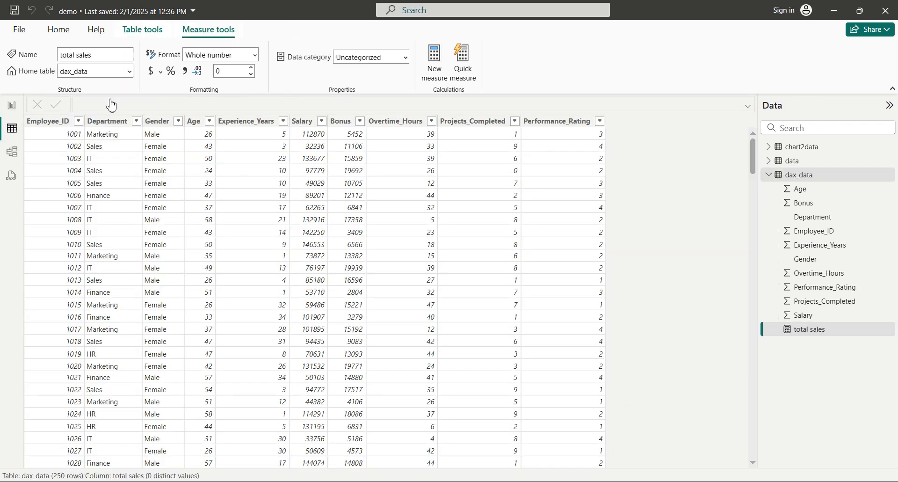
click(303, 122)
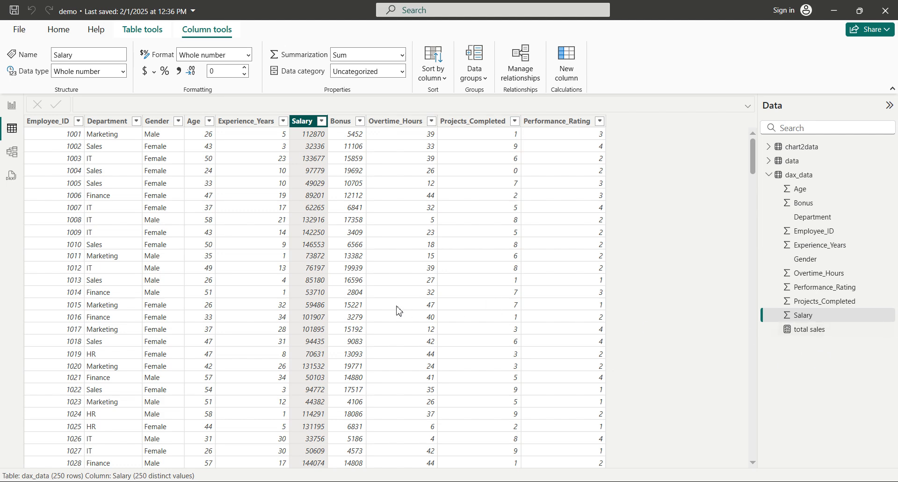
click(12, 105)
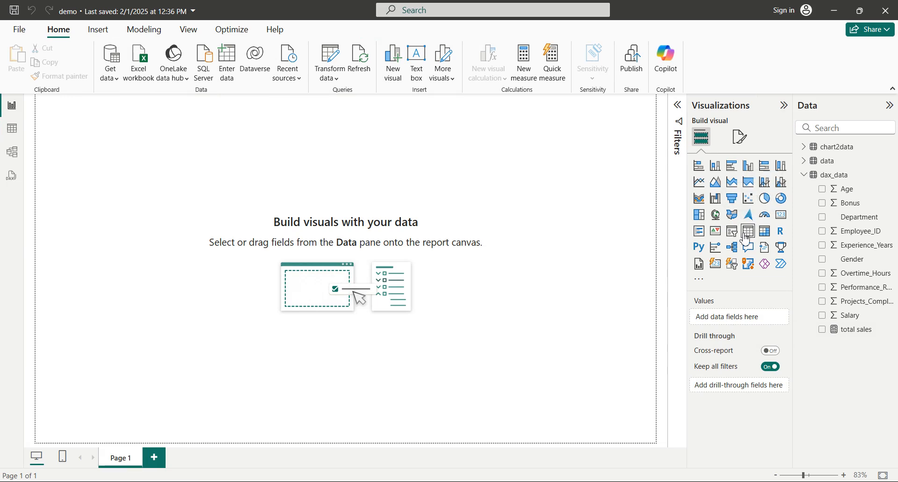
Display the total sales measure in an enlarged card visual and remove the card from the report canvas
click(782, 216)
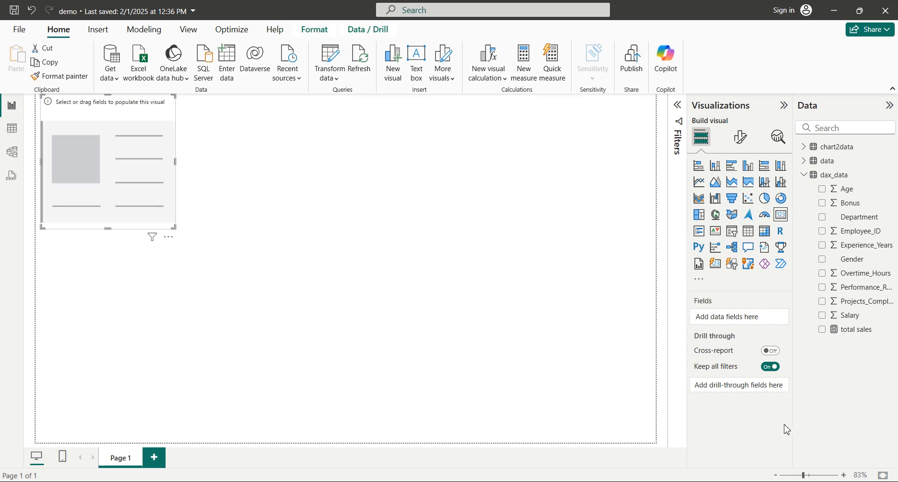
drag(856, 329, 760, 316)
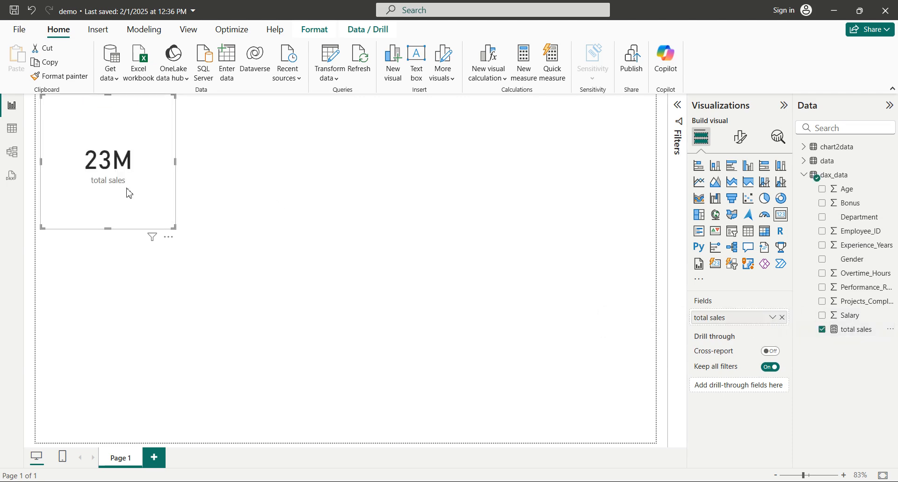
drag(174, 228, 278, 277)
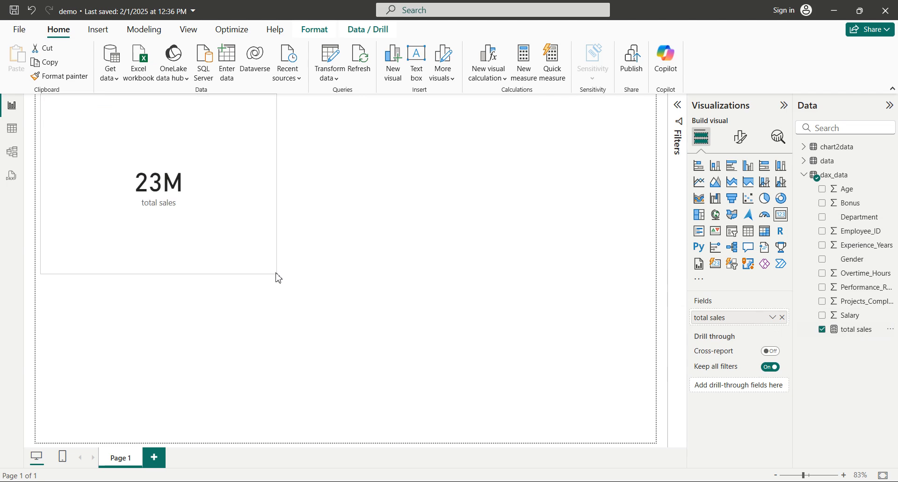
drag(229, 224, 341, 239)
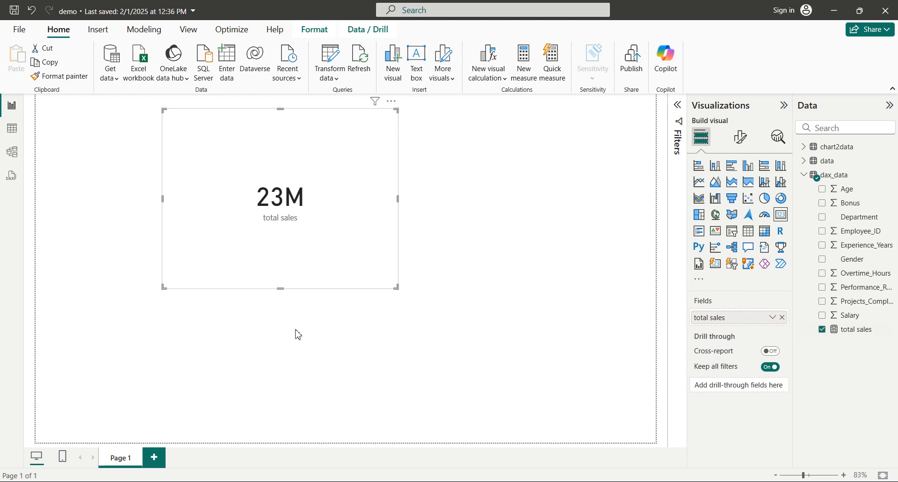
click(392, 103)
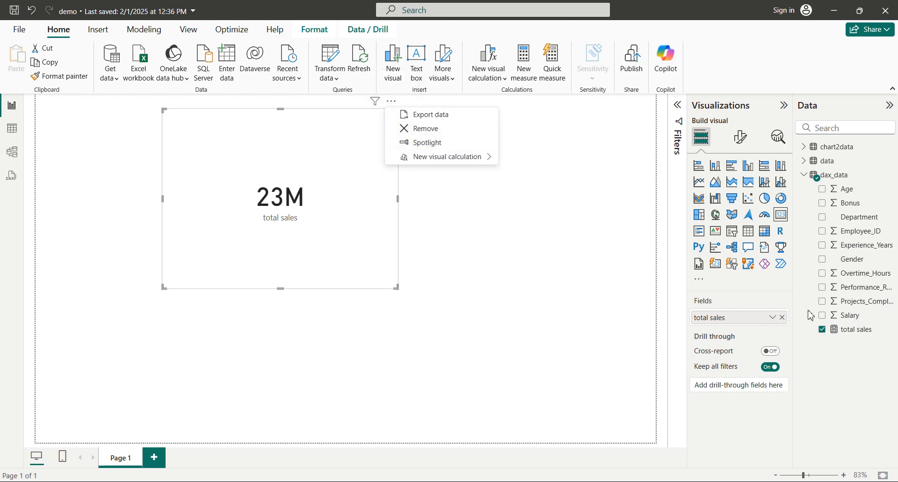
click(431, 132)
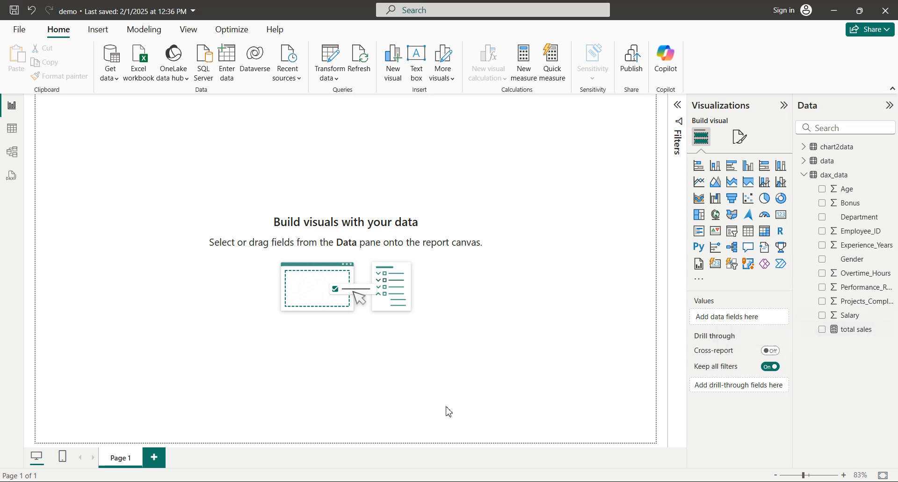
Build a pie chart of total sales by Gender and remove it from the report canvas
click(768, 202)
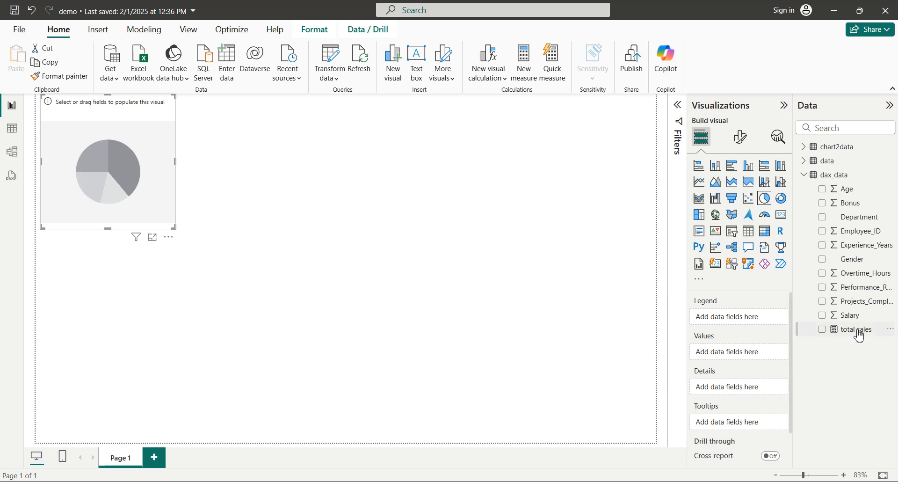
drag(859, 335, 741, 355)
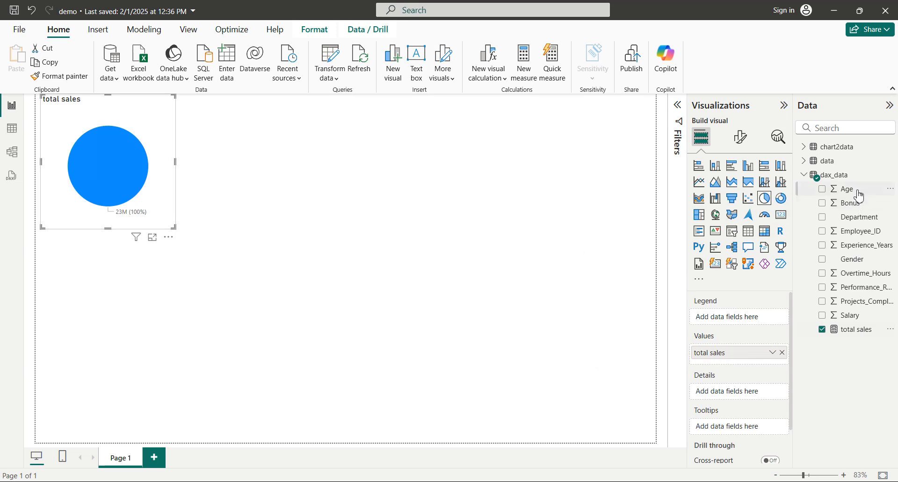
drag(865, 261, 734, 317)
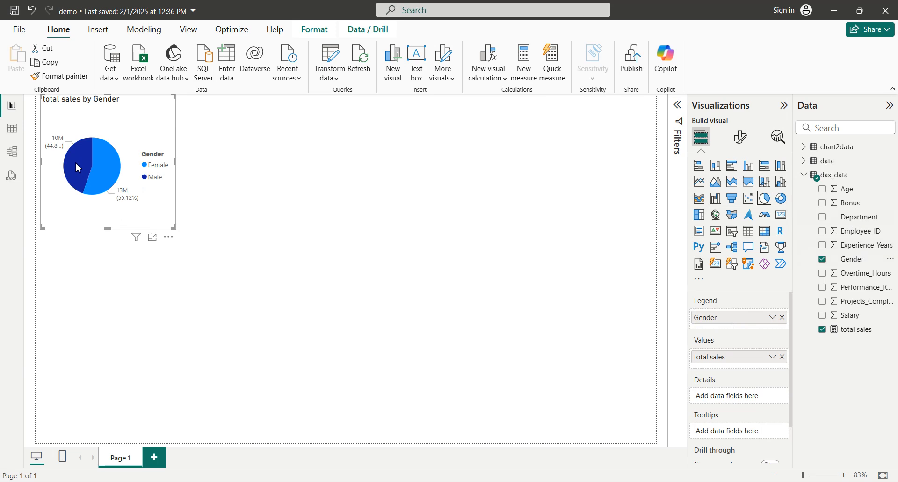
mouse_move(78, 168)
mouse_move(113, 173)
drag(165, 119, 236, 148)
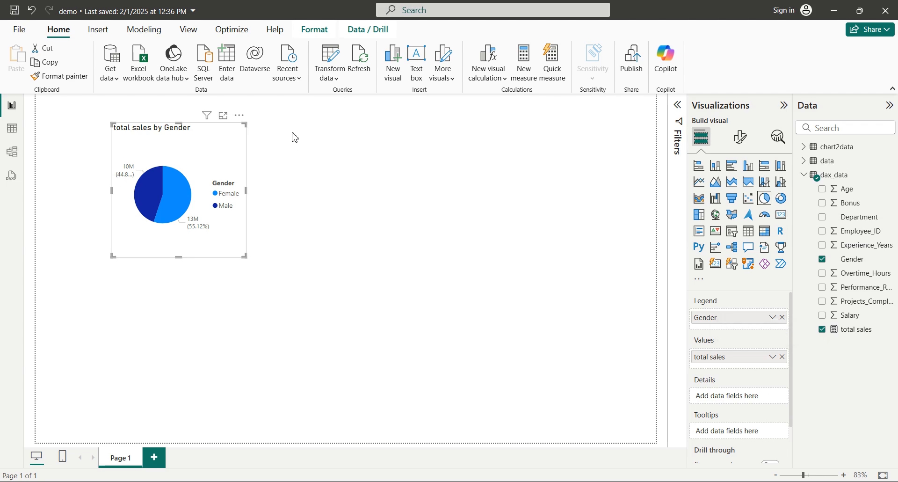
click(239, 117)
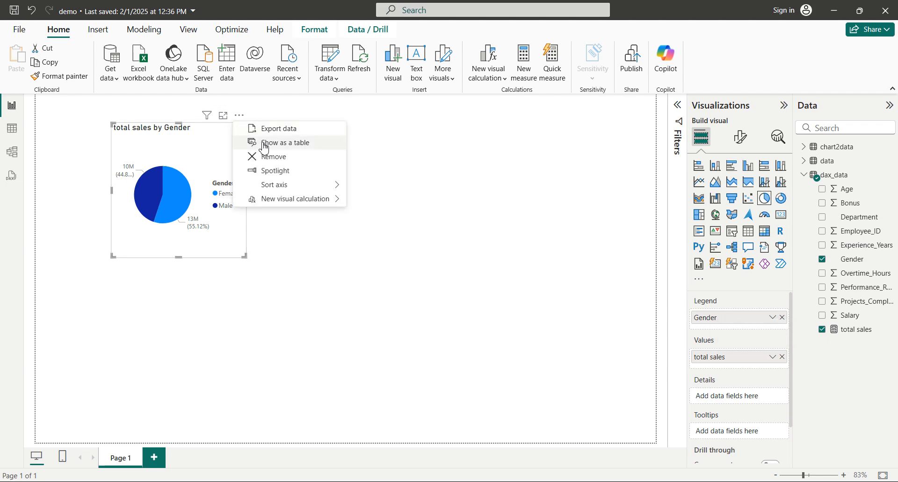
click(270, 159)
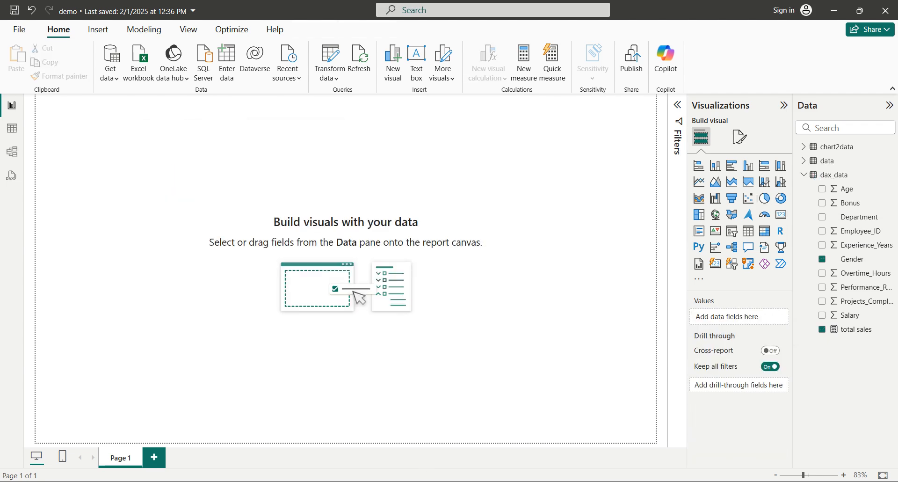
Check the next question in the Notepad DAX list and start a new dax_data measure named average rating
key(alt+Tab)
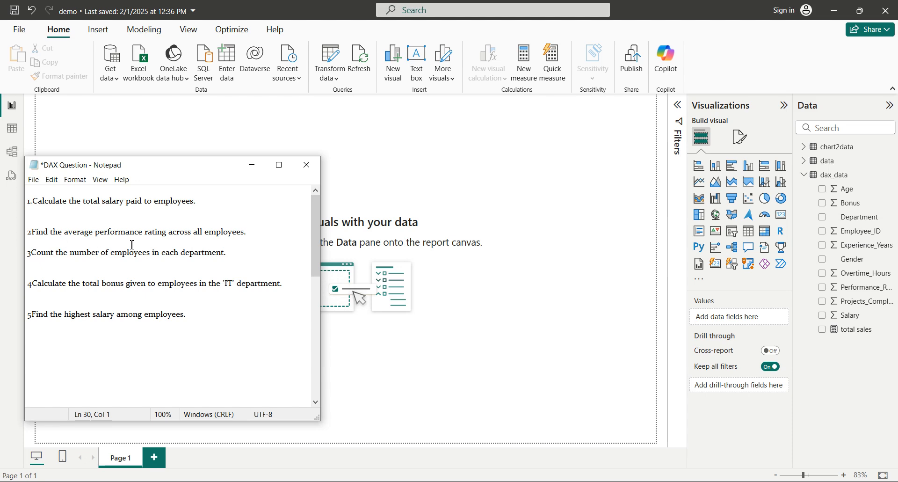
click(252, 165)
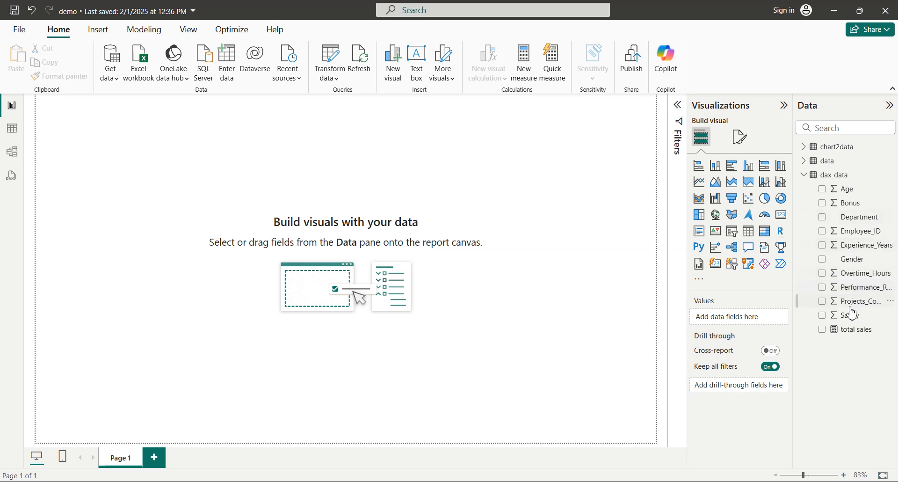
right_click(850, 182)
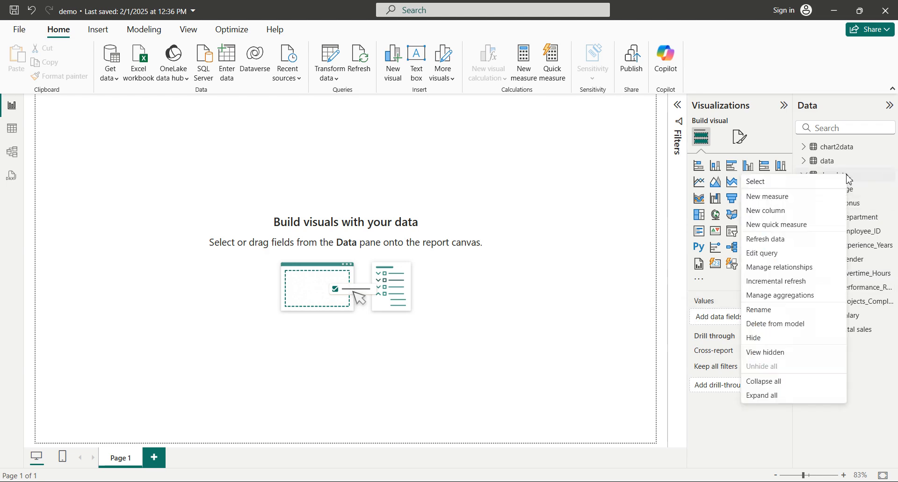
click(803, 201)
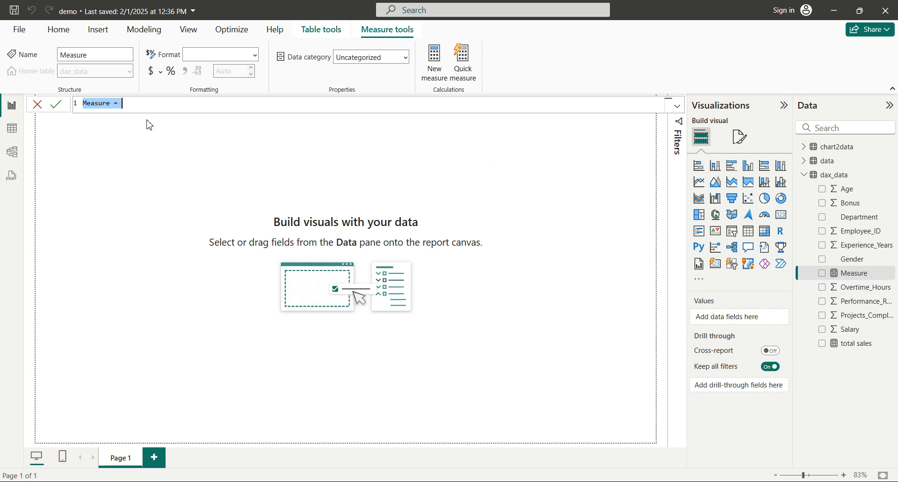
text(ava)
key(BackSpace)
text(erage)
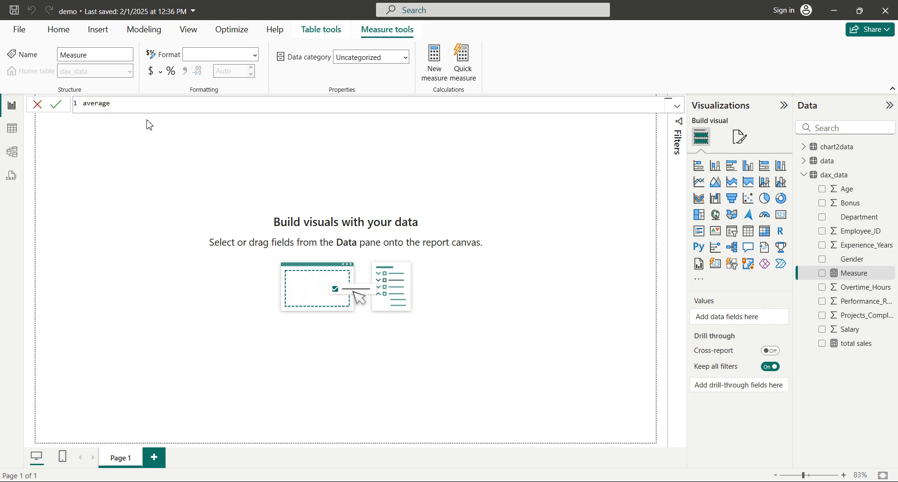
text( rating = avera)
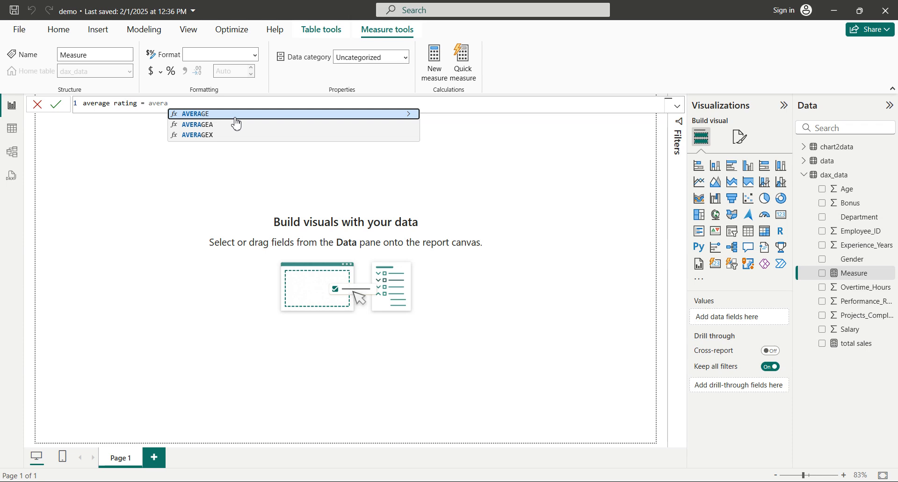
Define the average rating measure as AVERAGE(dax_data[Performance_Rating]) and commit it
key(Tab)
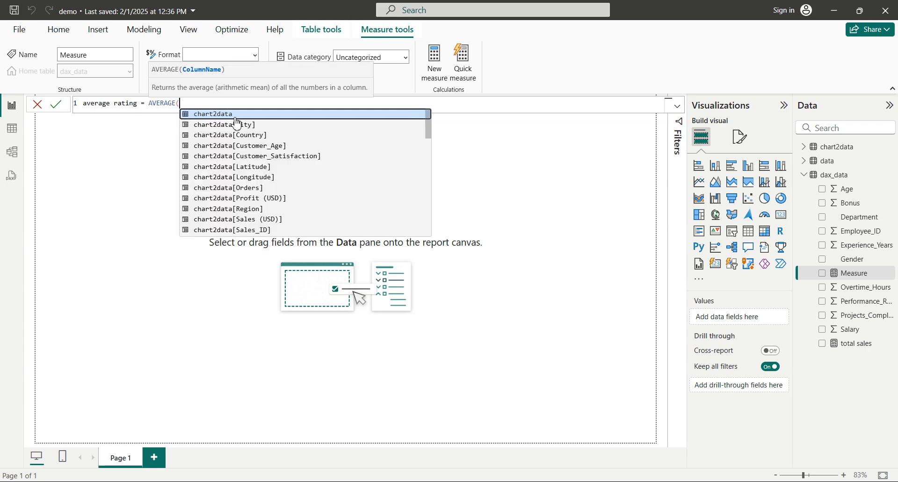
scroll(262, 181, down, 6)
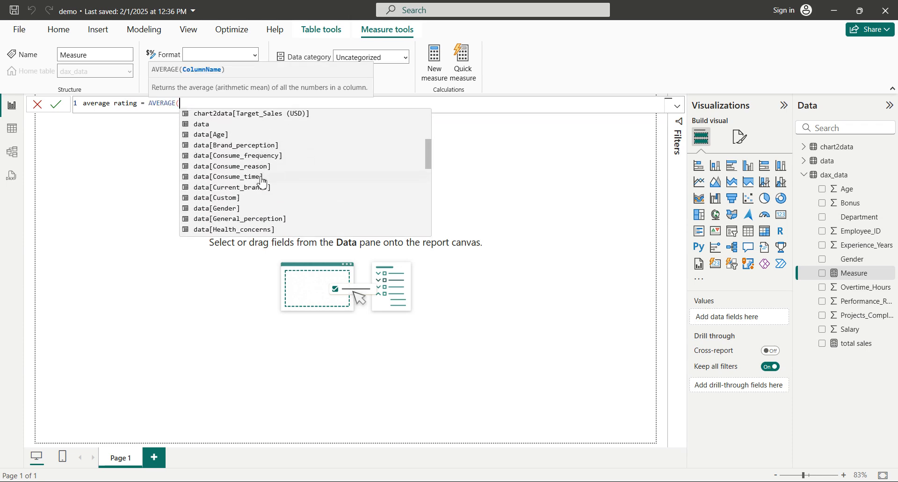
scroll(262, 182, down, 5)
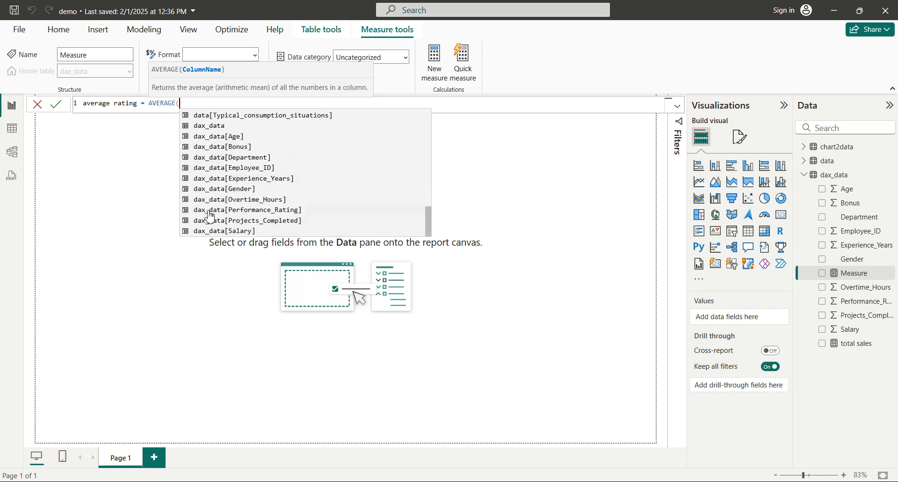
click(249, 211)
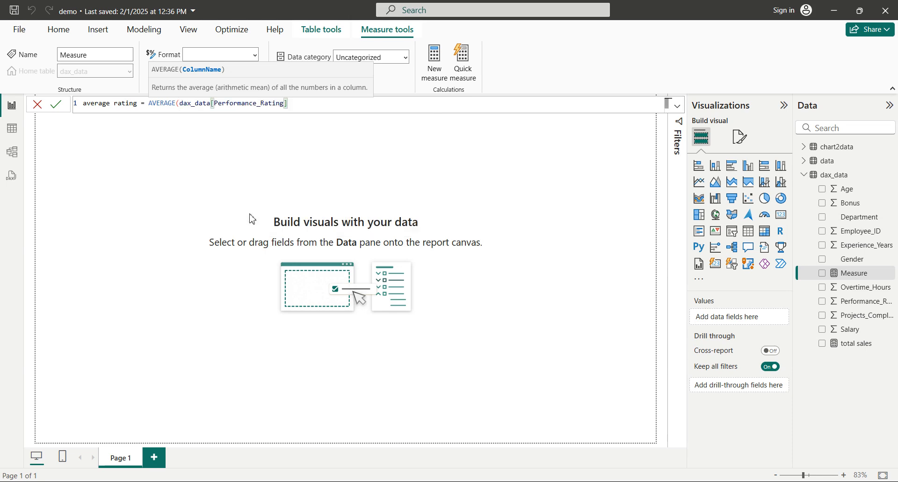
text(0)
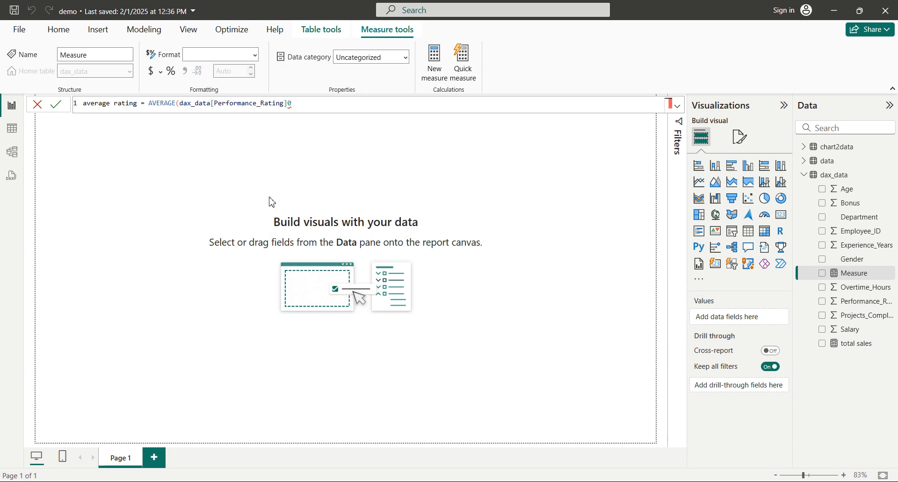
key(BackSpace)
text())
key(Return)
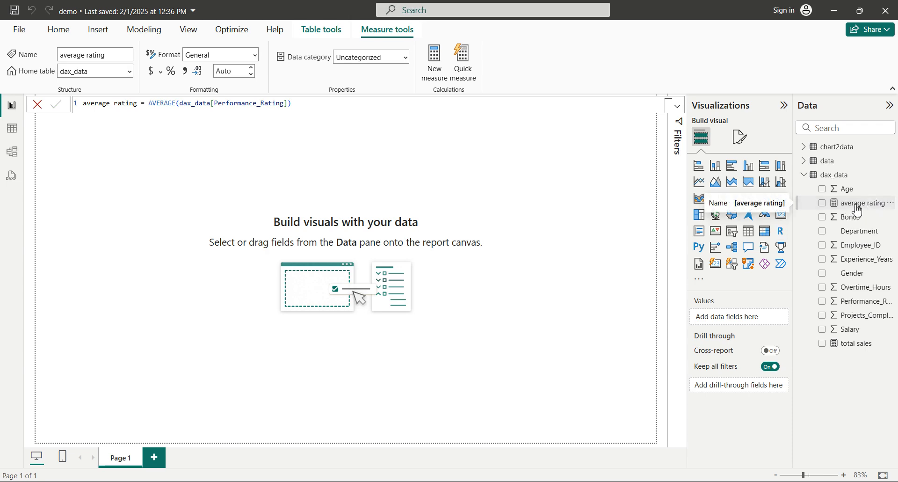
Review the numbered DAX questions in the Notepad list and return to the Power BI report
right_click(848, 180)
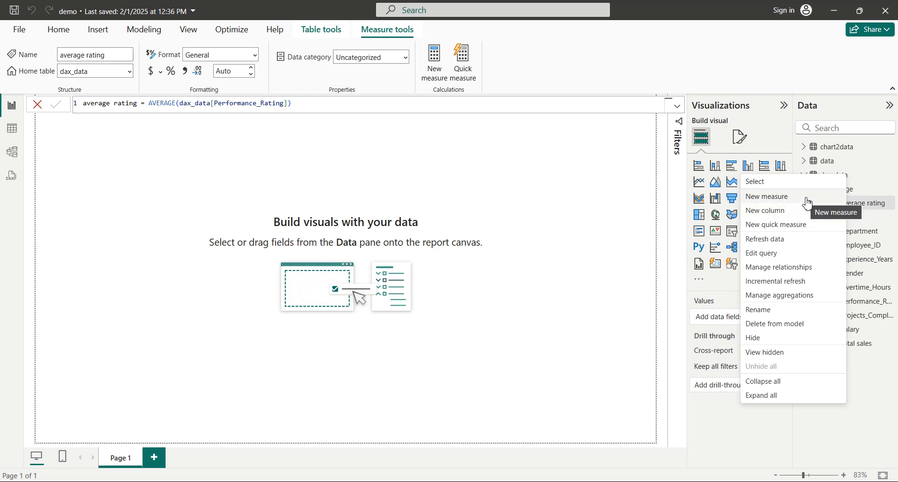
click(488, 194)
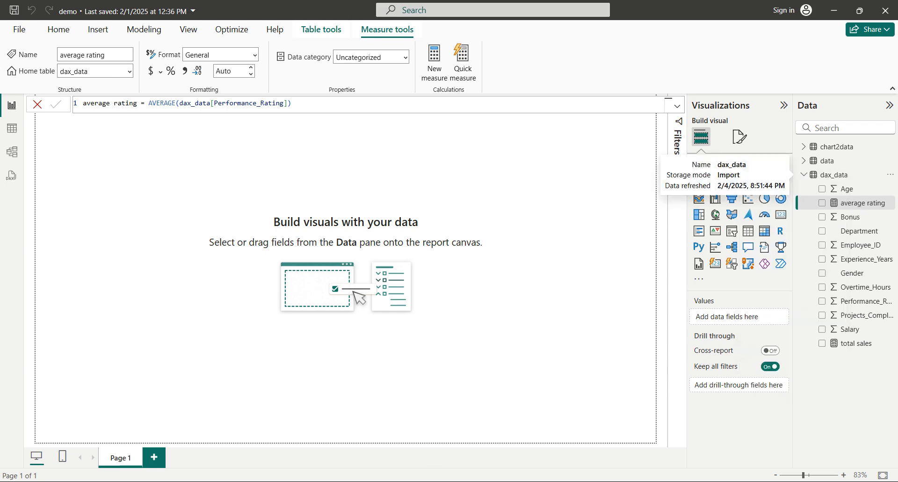
click(472, 481)
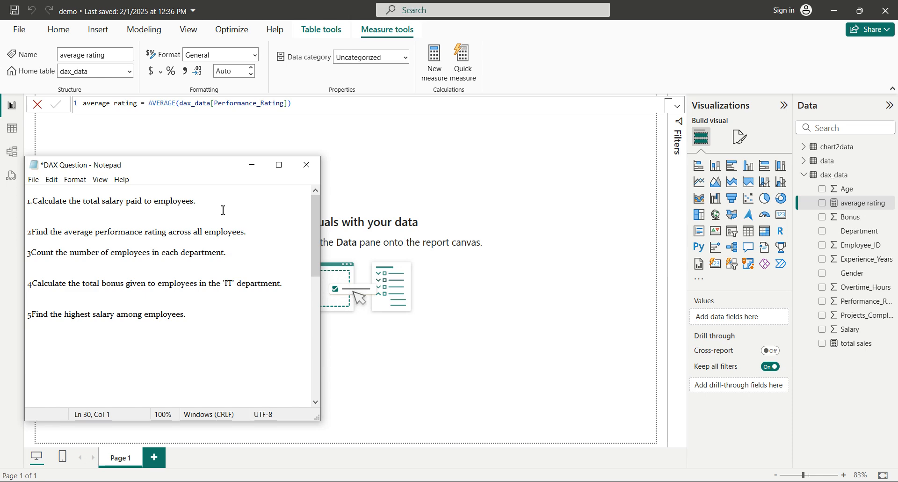
click(257, 169)
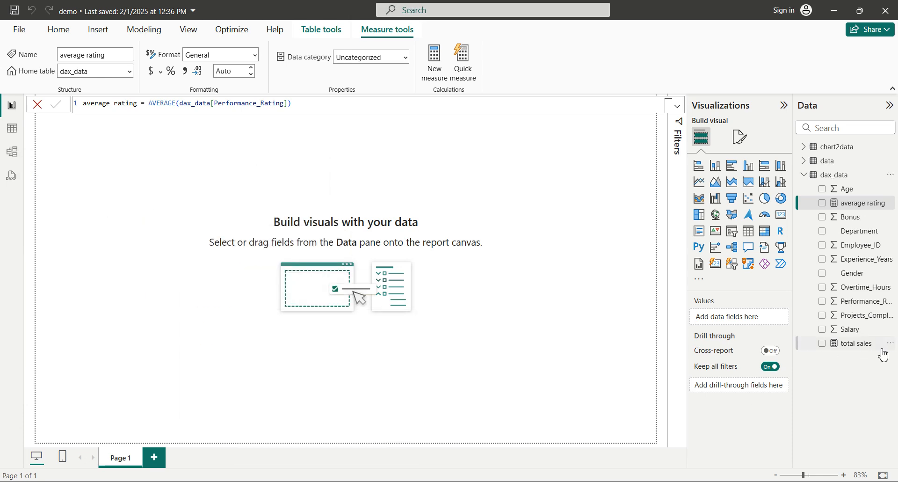
Try to rename the total sales measure in dax_data to total salary
click(890, 343)
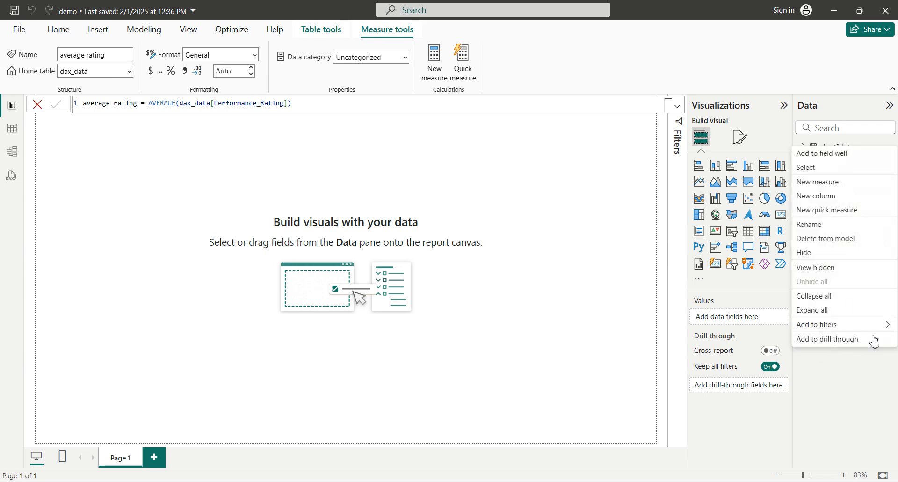
click(831, 225)
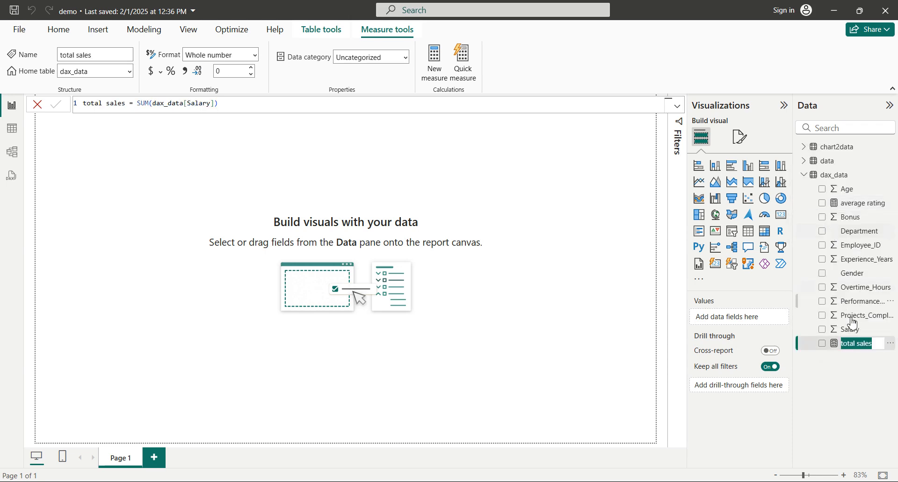
click(876, 348)
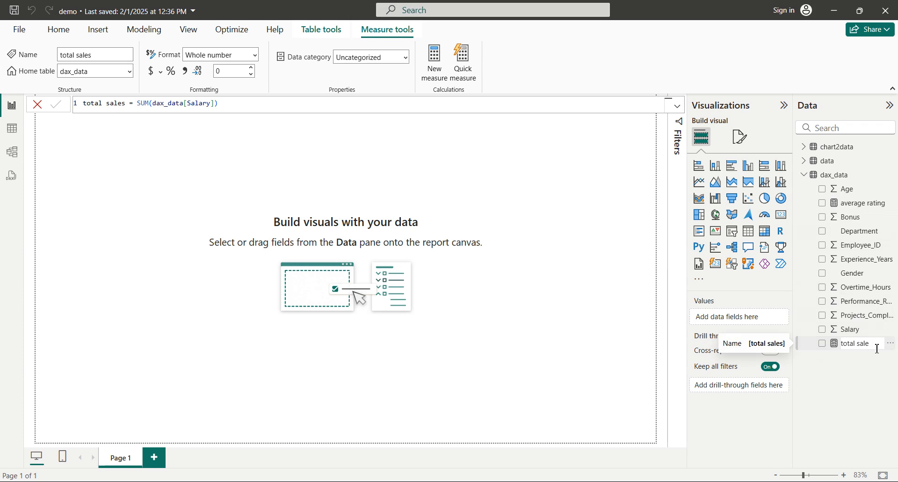
text(y)
click(858, 356)
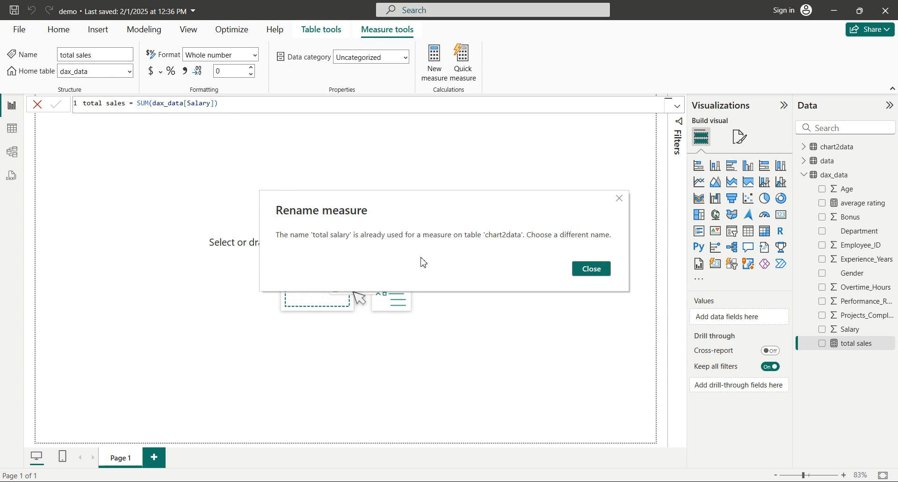
click(590, 273)
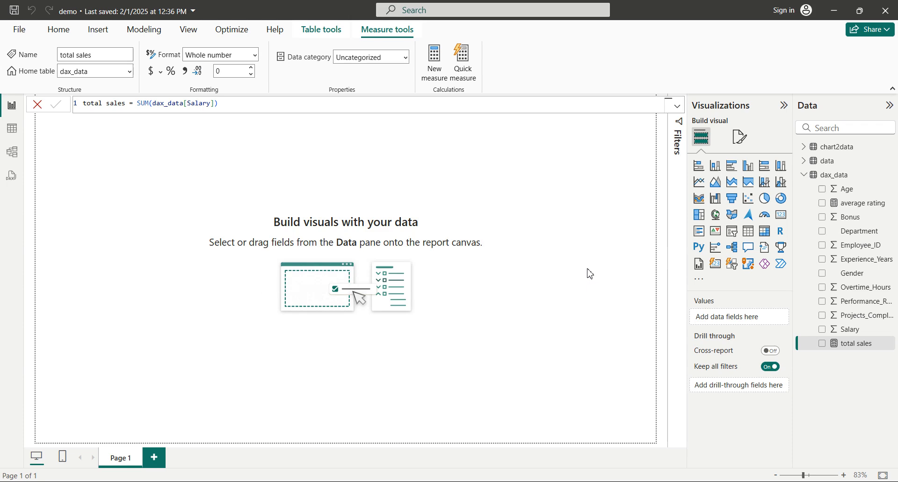
Shorten the total sales measure's name to total in its formula and commit the change
double_click(119, 103)
key(BackSpace)
key(BackSpace)
key(BackSpace)
key(BackSpace)
key(BackSpace)
key(BackSpace)
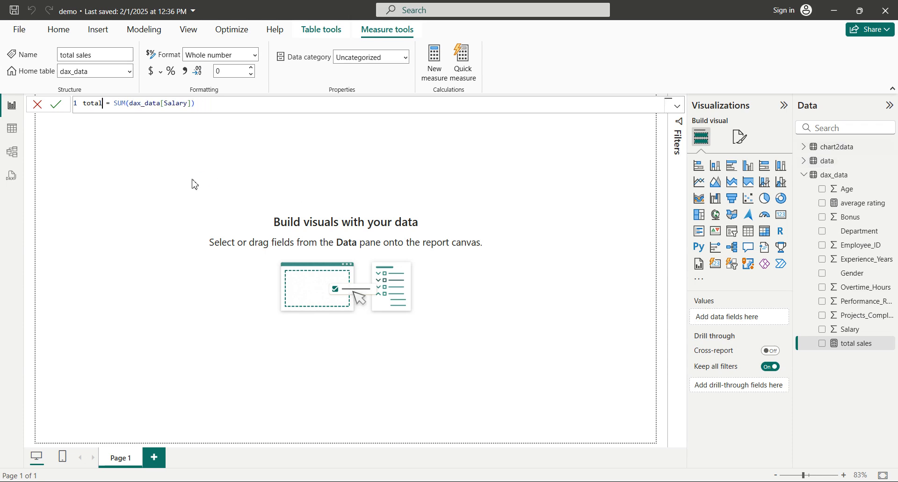
key(Return)
Clear the whole formula of the total measure in dax_data
click(859, 348)
click(213, 106)
key(BackSpace)
key(BackSpace)
key(BackSpace)
key(BackSpace)
key(BackSpace)
key(BackSpace)
key(BackSpace)
key(BackSpace)
key(BackSpace)
key(BackSpace)
key(BackSpace)
key(BackSpace)
key(BackSpace)
key(BackSpace)
key(BackSpace)
key(BackSpace)
key(BackSpace)
key(BackSpace)
key(BackSpace)
key(BackSpace)
key(BackSpace)
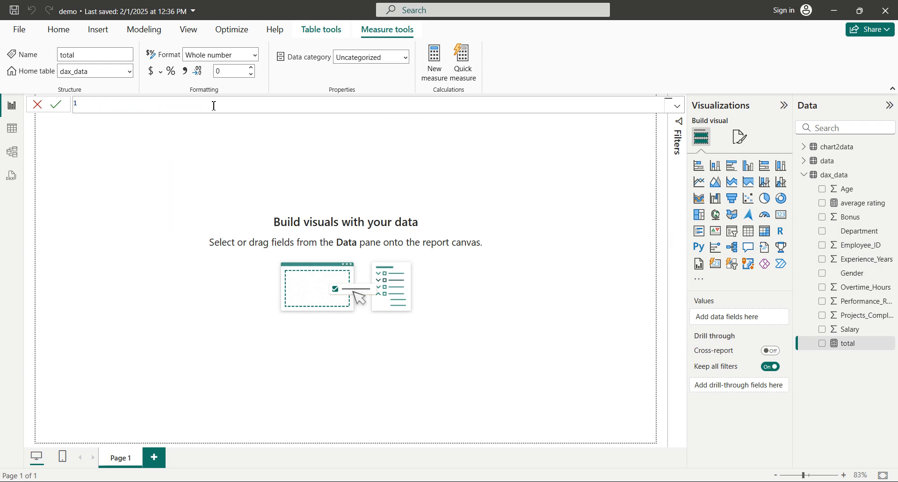
text(profit)
text(=)
key(BackSpace)
key(BackSpace)
key(BackSpace)
key(BackSpace)
key(BackSpace)
key(BackSpace)
key(BackSpace)
text(main salary)
click(135, 99)
key(BackSpace)
key(BackSpace)
key(BackSpace)
key(BackSpace)
key(BackSpace)
key(BackSpace)
key(BackSpace)
key(BackSpace)
key(BackSpace)
key(BackSpace)
key(BackSpace)
Redefine the emptied measure as total bonus = SUM(dax_data[Bonus]) and commit it
text(total bonus =SUM()
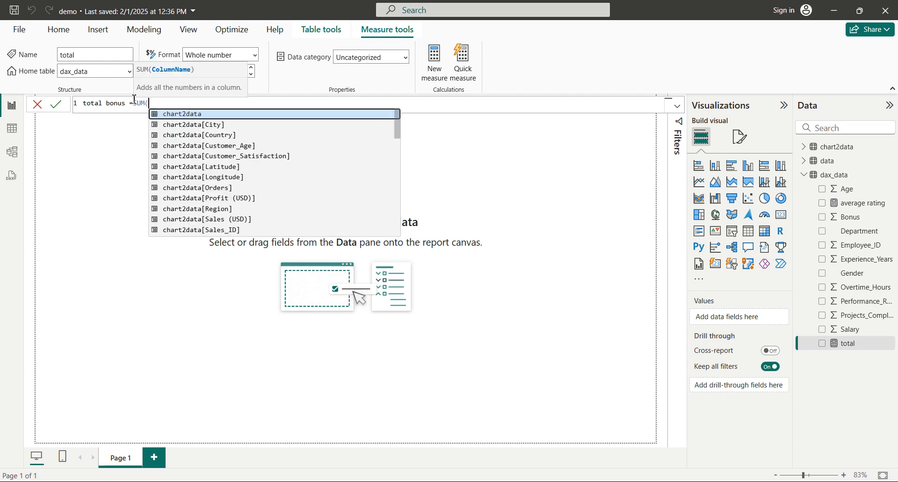
scroll(218, 172, down, 15)
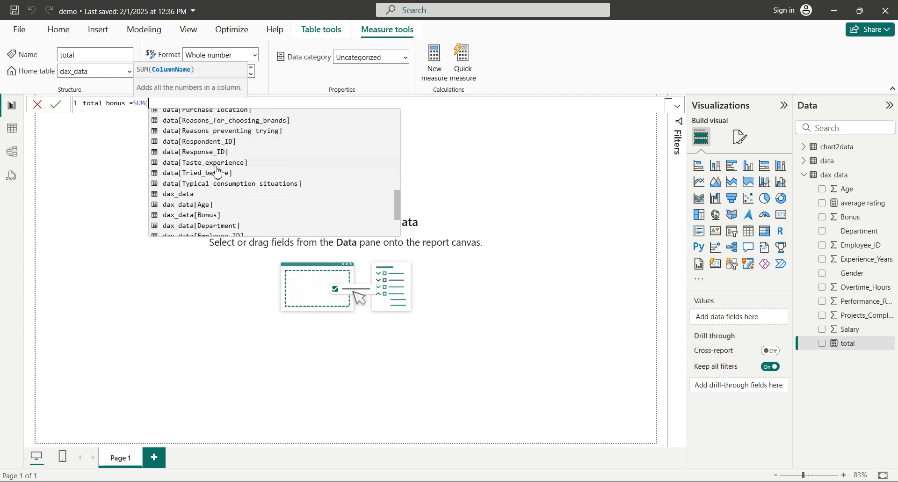
scroll(218, 172, down, 2)
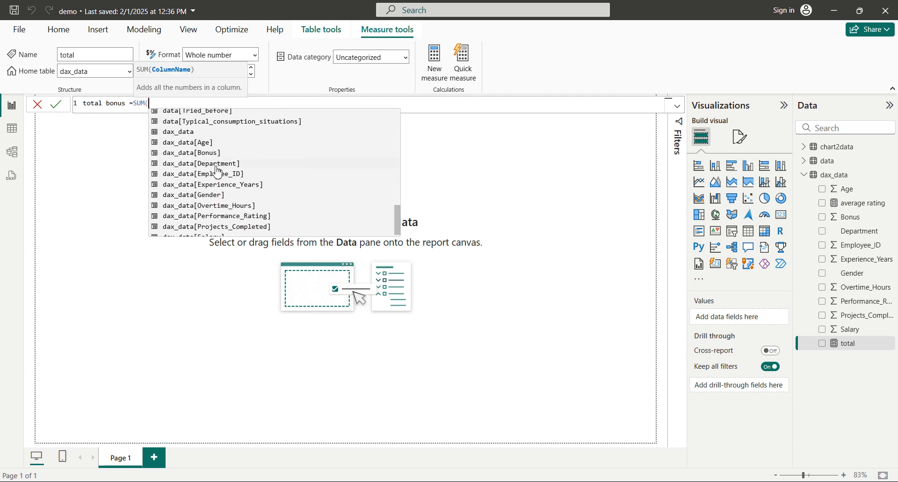
click(187, 159)
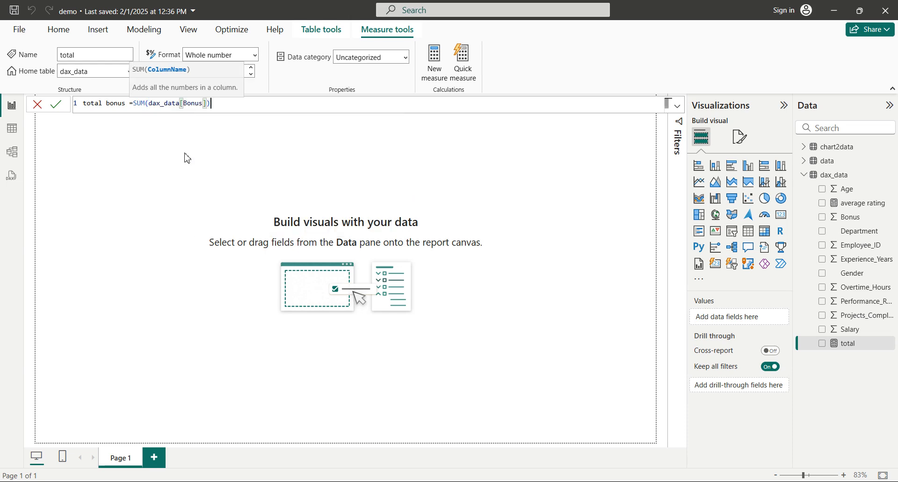
text())
key(Return)
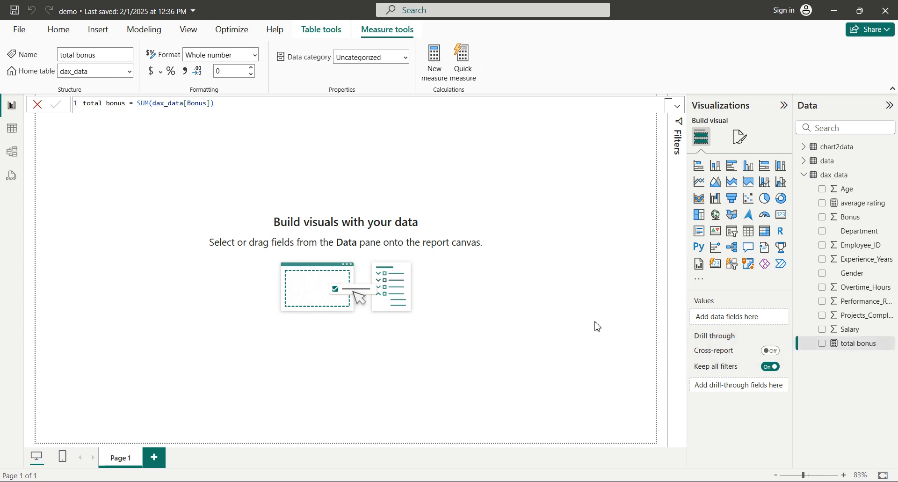
Create a new dax_data measure defined as total sal = SUM(dax_data[Salary])
click(556, 346)
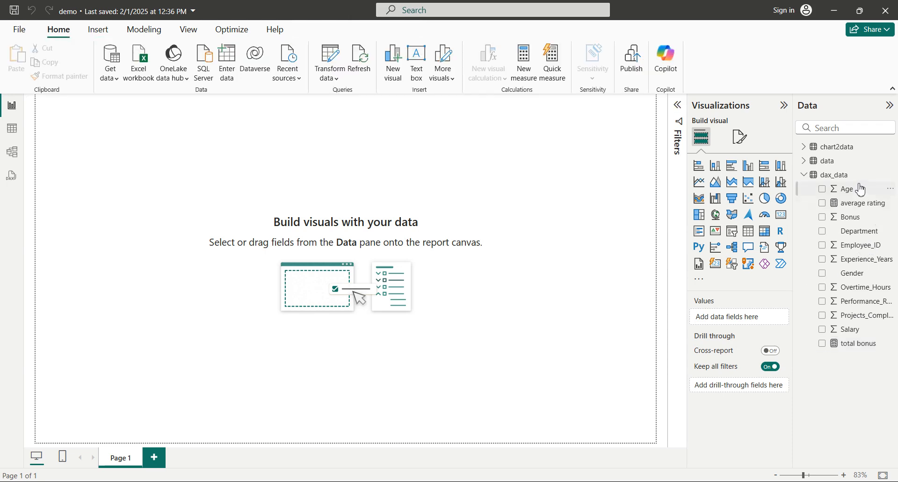
right_click(879, 176)
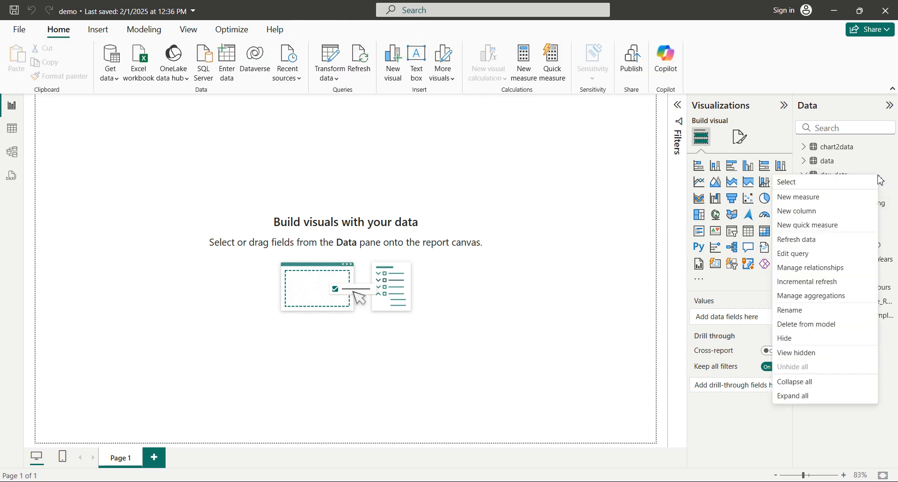
click(802, 200)
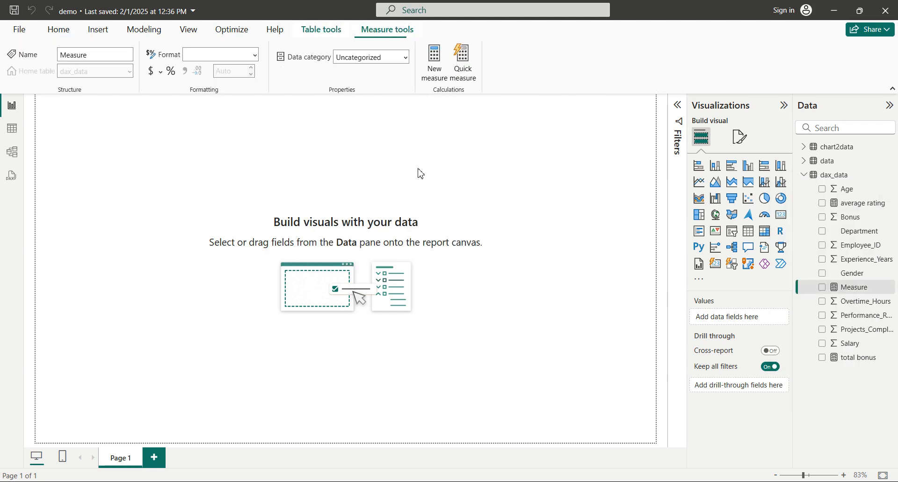
text(to)
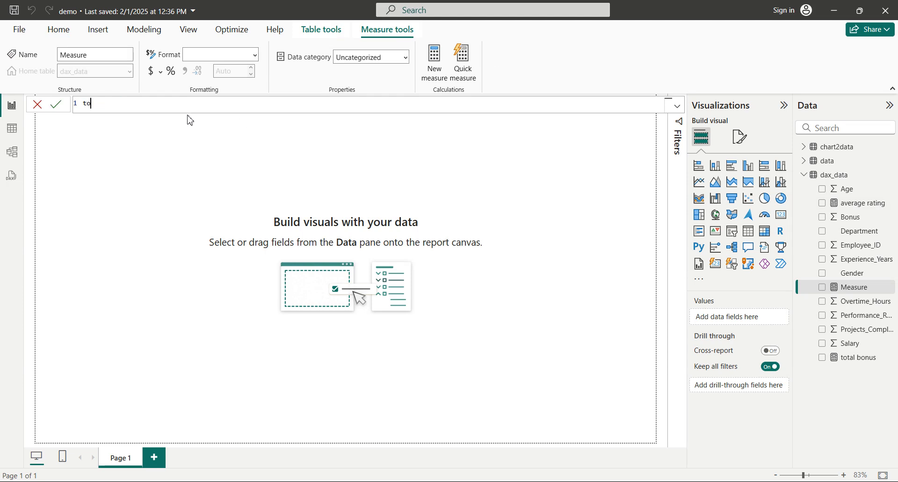
text(tal sal=sum)
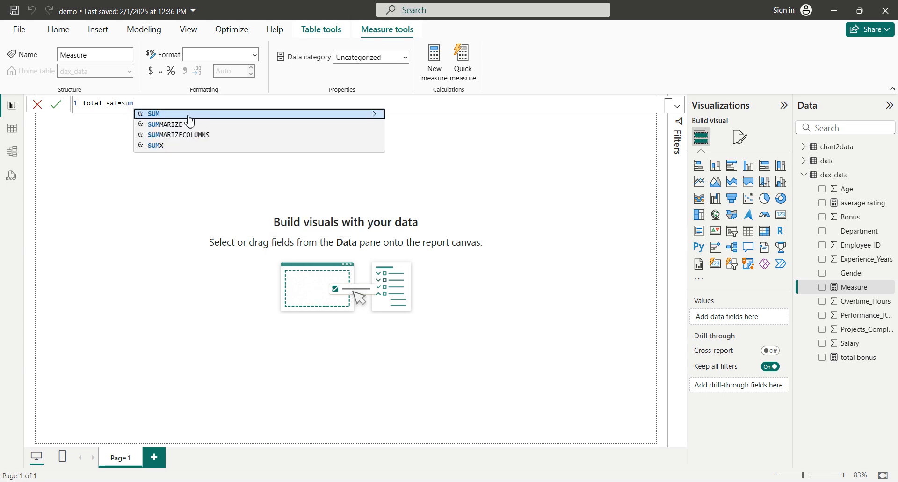
click(189, 116)
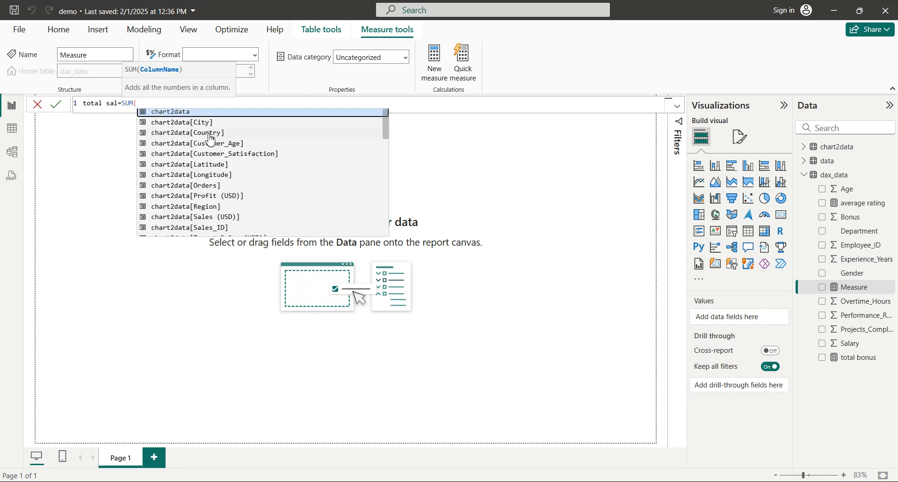
scroll(209, 138, down, 10)
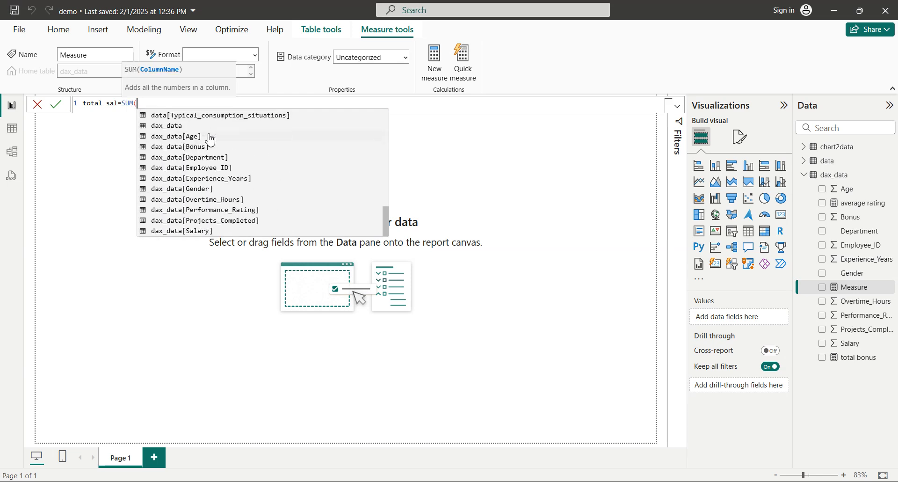
click(195, 231)
text())
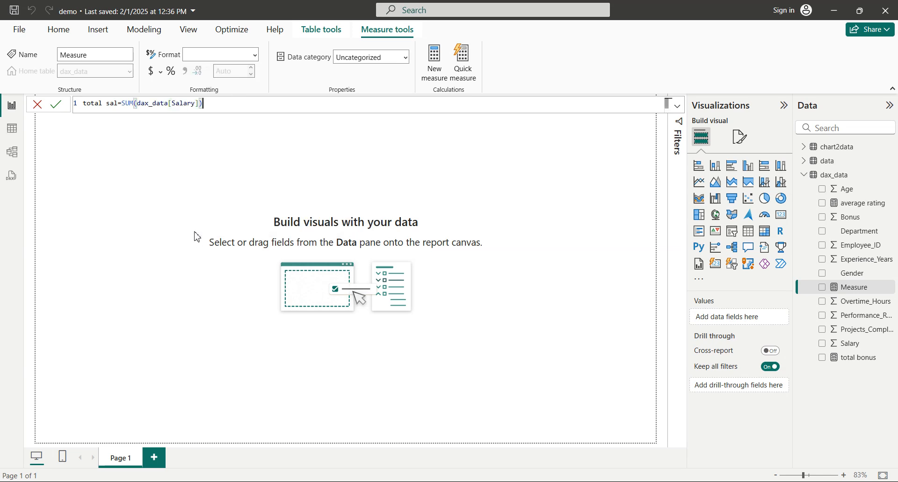
key(Return)
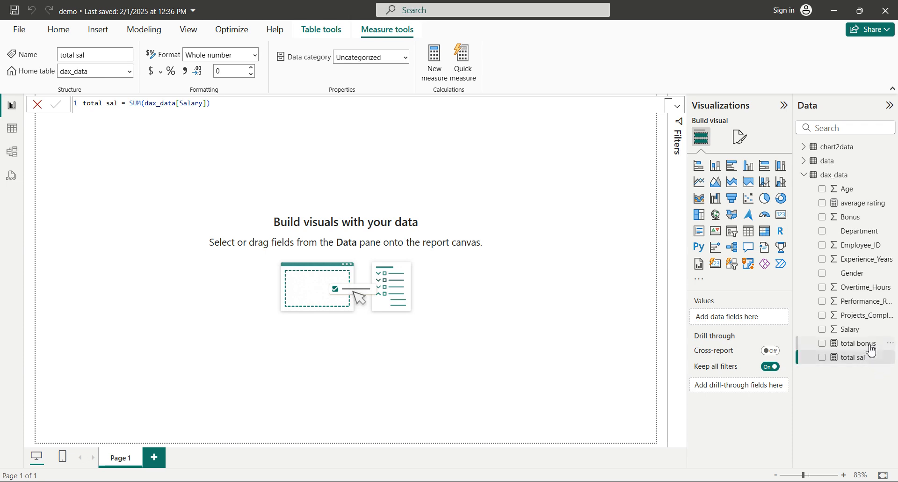
click(229, 102)
key(BackSpace)
click(183, 209)
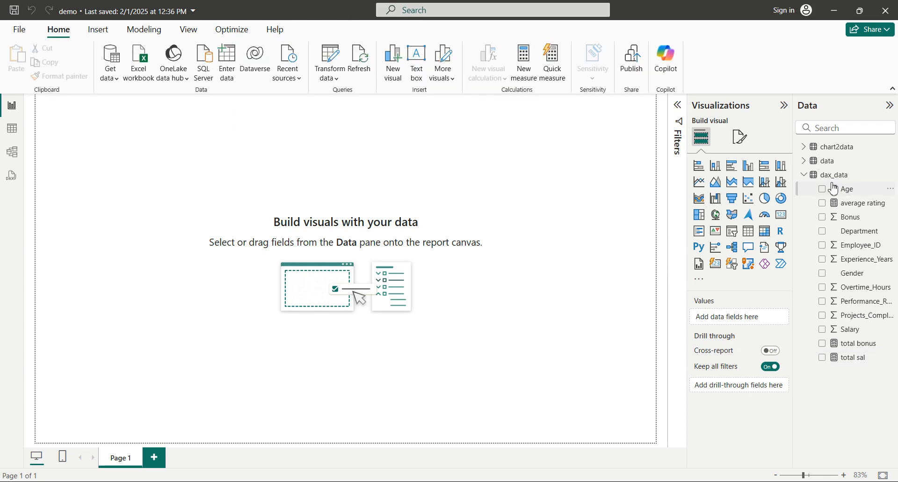
Create a new dax_data measure named main salary whose formula begins with the [total salary] measure
right_click(857, 176)
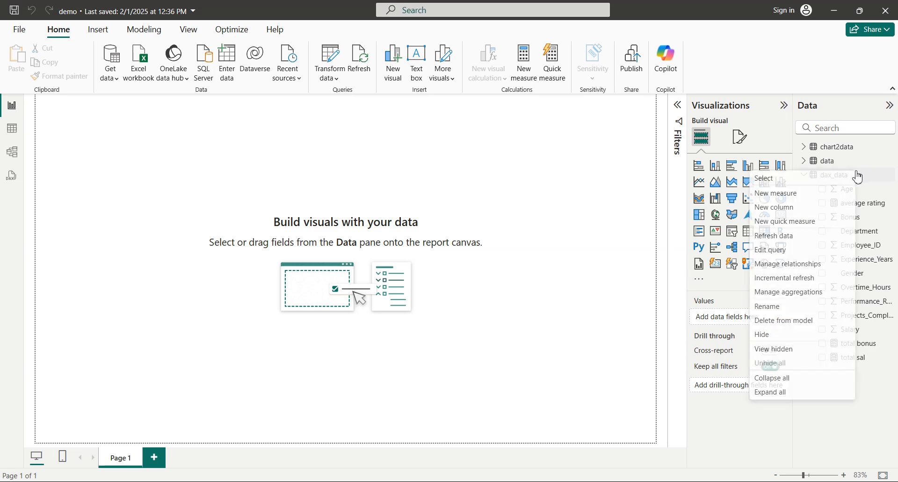
click(799, 197)
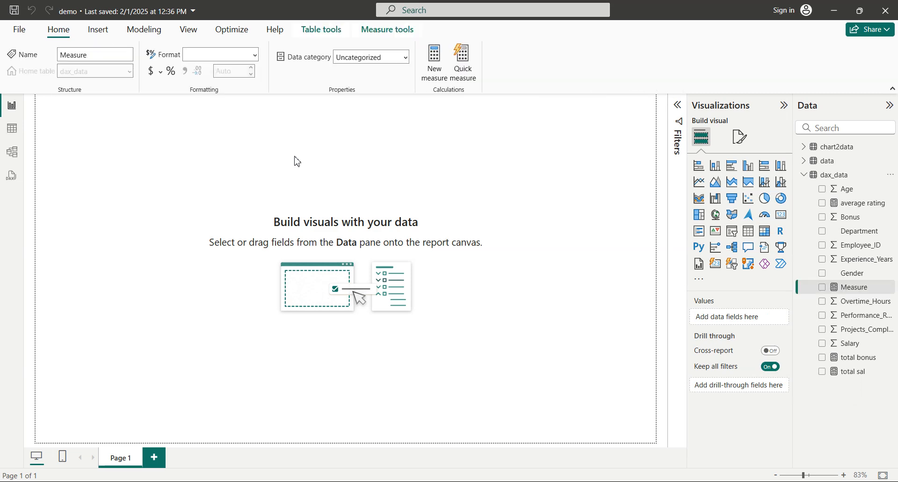
text(mai)
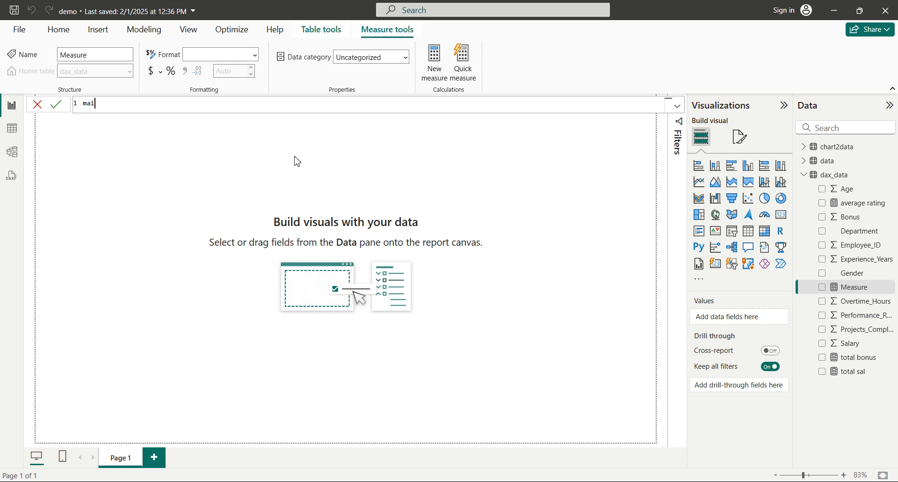
text(n salary)
text(= total)
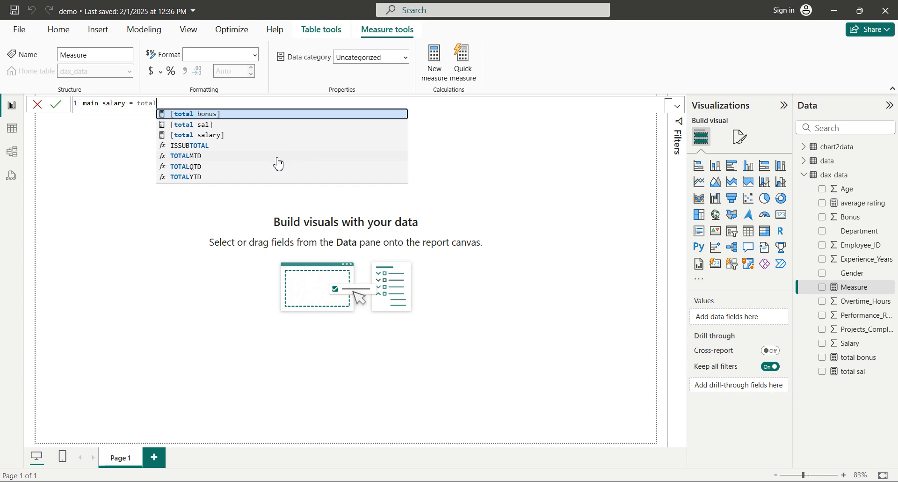
click(217, 137)
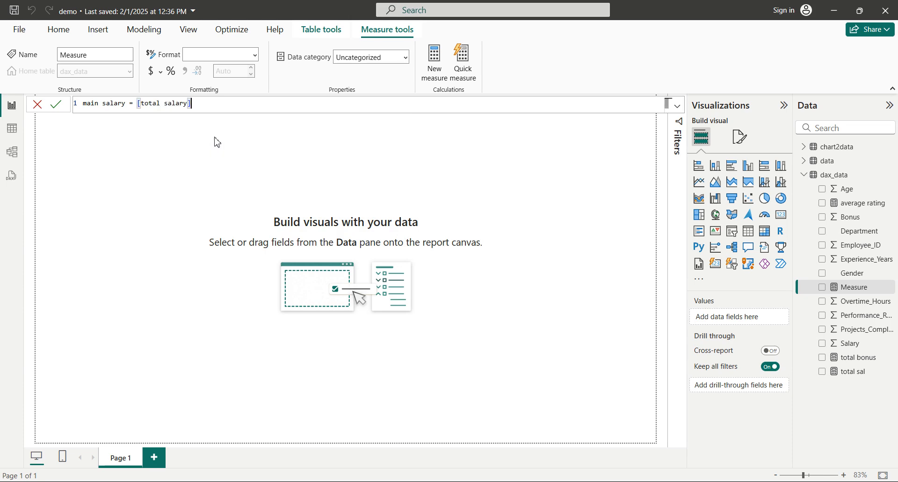
Subtract [total bonus] from [total salary] in the main salary formula and commit the measure
text(=-)
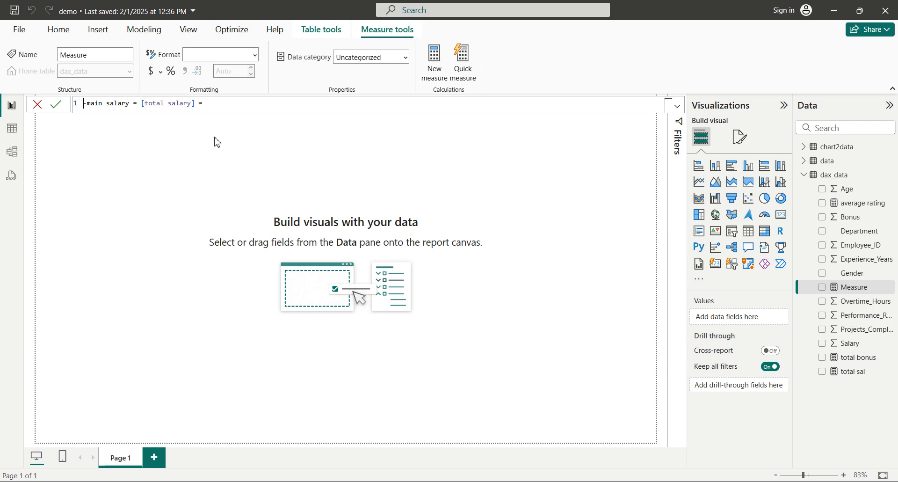
key(Delete)
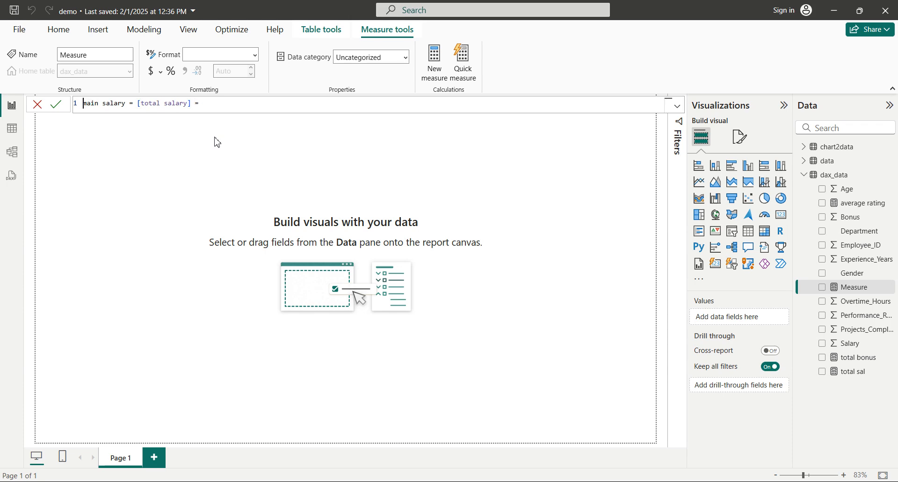
click(212, 105)
key(BackSpace)
text(-)
text( tot)
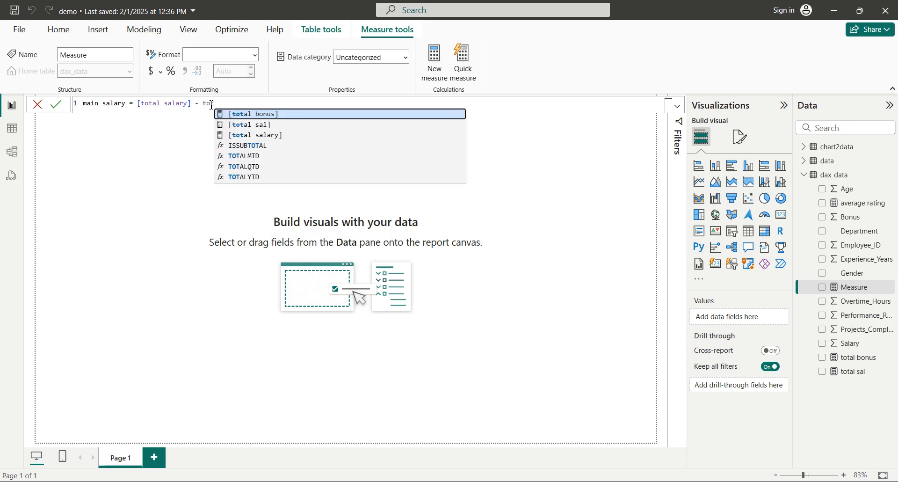
click(283, 115)
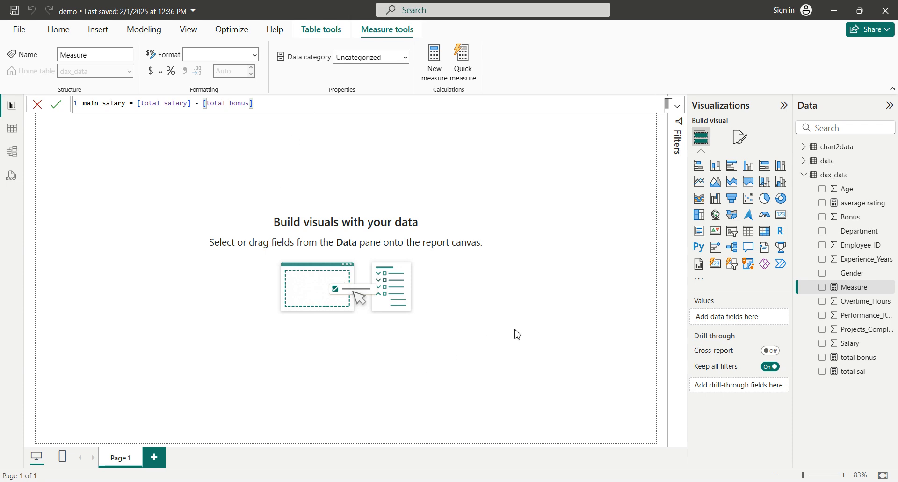
key(Return)
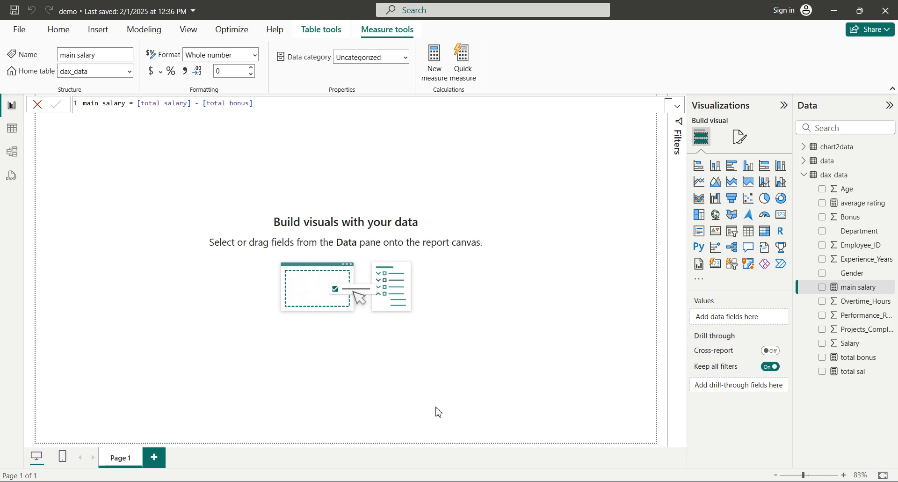
Consult the DAX question list in Notepad and start a new dax_data measure named it bonus with the CALCULATE function
mouse_move(473, 480)
click(473, 434)
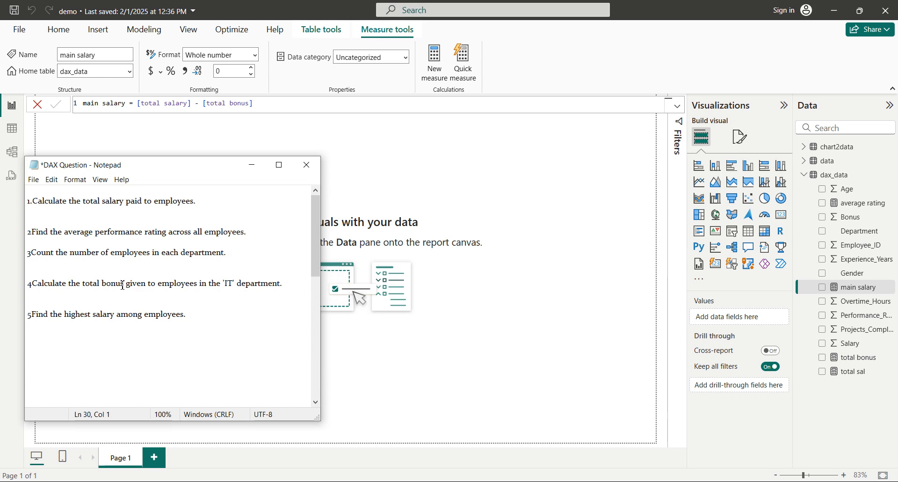
click(251, 165)
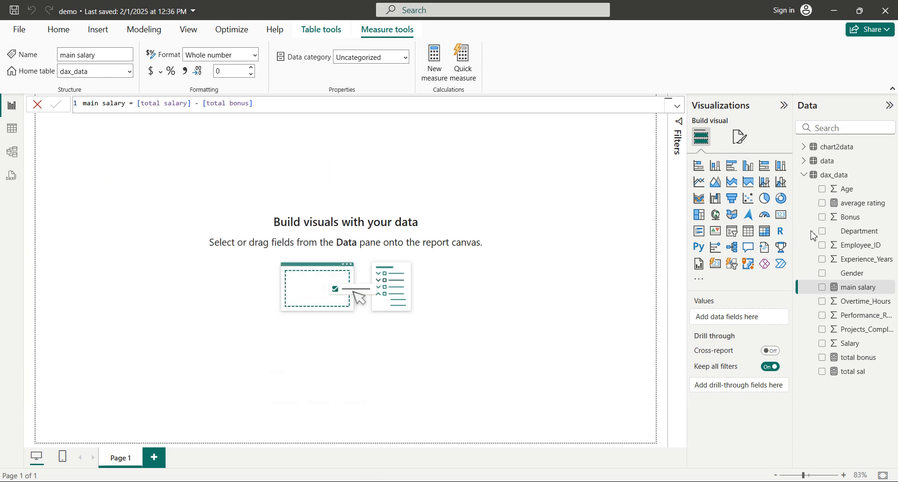
right_click(859, 177)
click(795, 204)
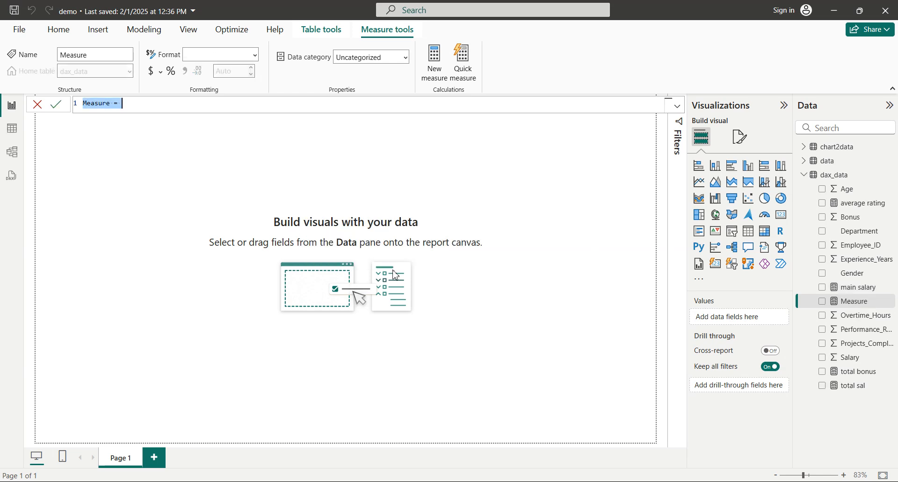
text(it)
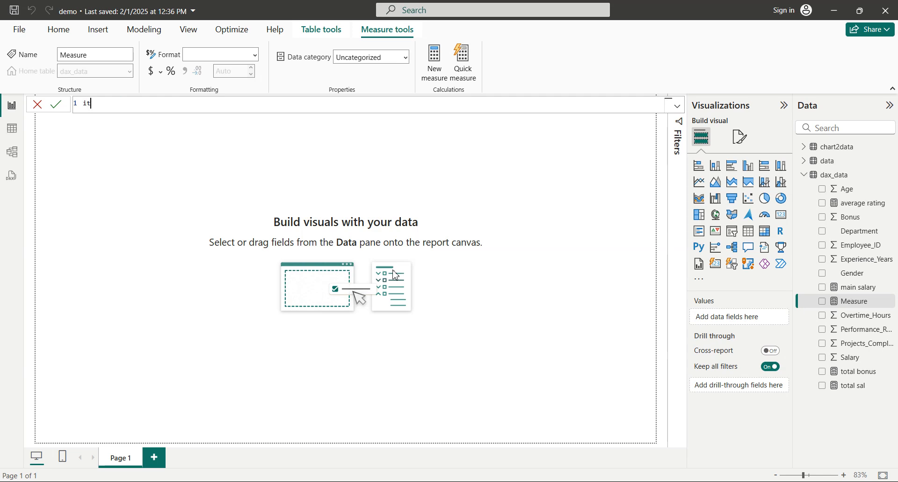
text( bonus =)
text(calci)
key(Tab)
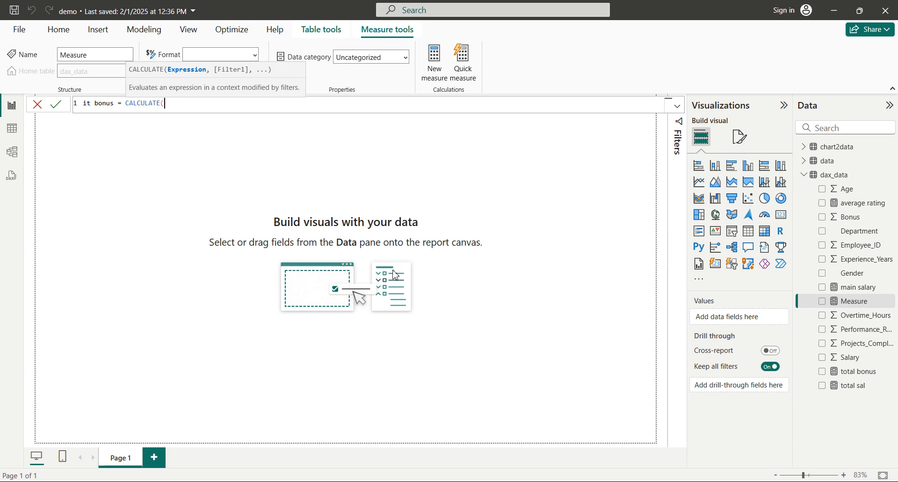
Enter SUM(dax_data[Bonus]) as the expression inside CALCULATE in the it bonus formula
text(sum)
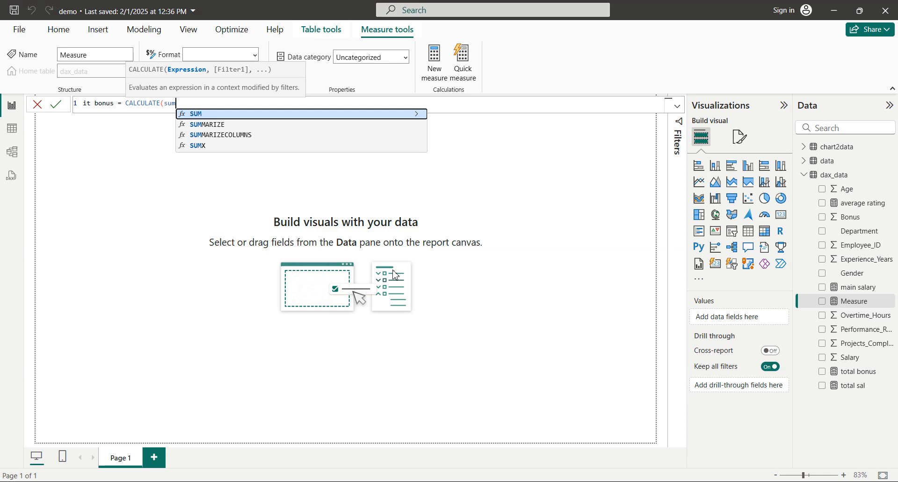
key(Tab)
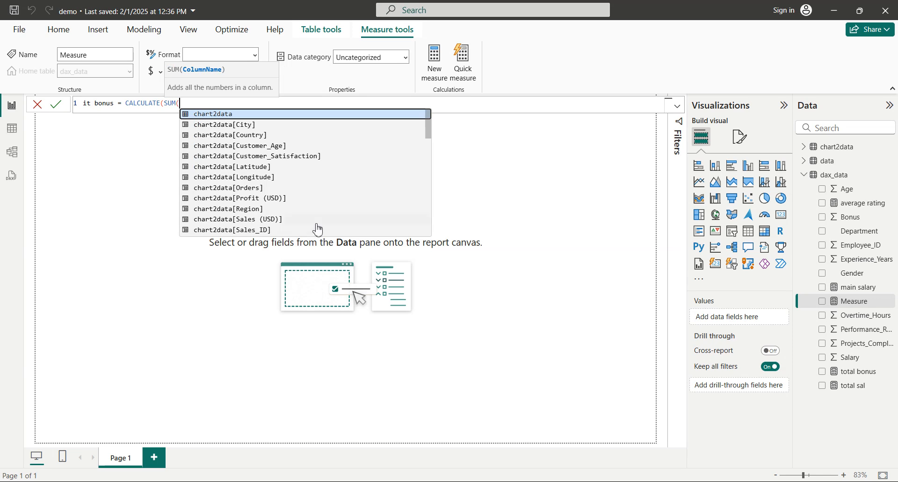
scroll(314, 227, down, 10)
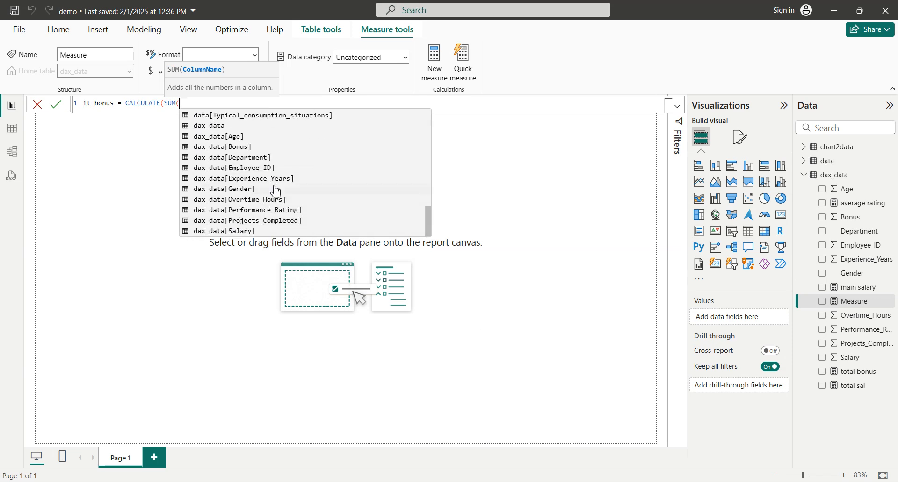
click(211, 148)
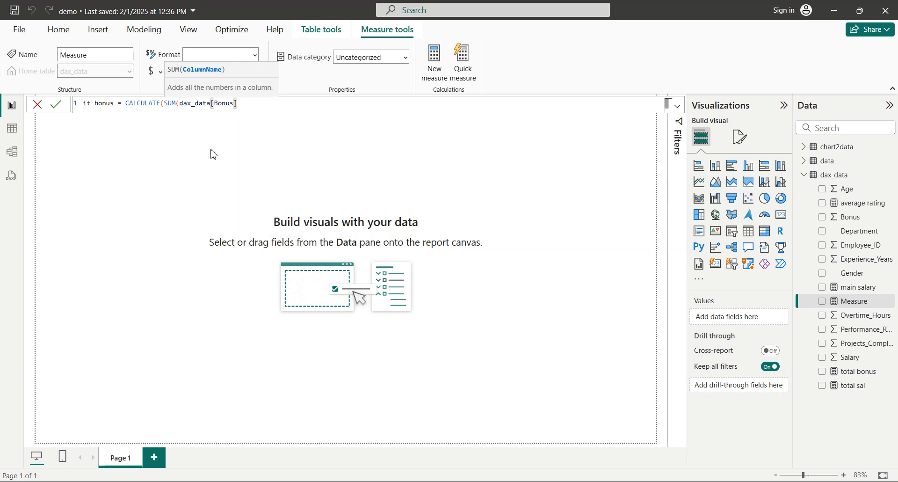
text())
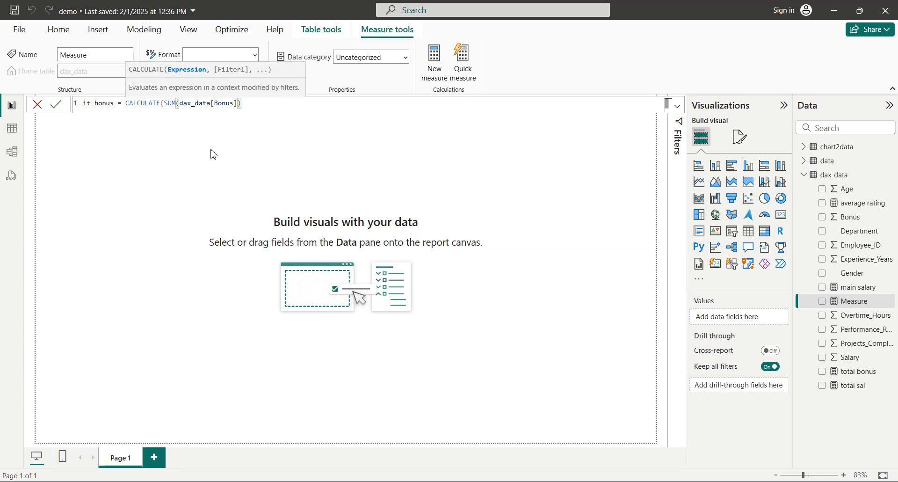
Add the filter dax_data[Department]="IT" to the it bonus measure's CALCULATE function and close its parenthesis
text(,)
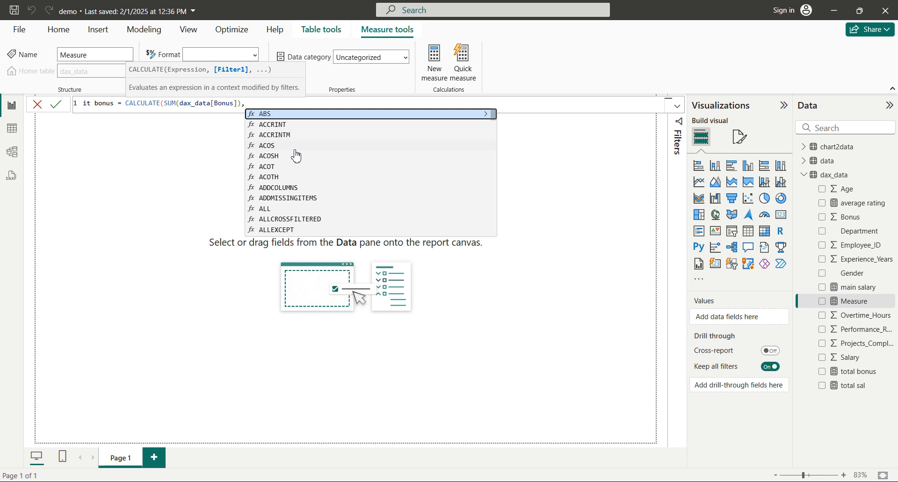
scroll(296, 156, down, 10)
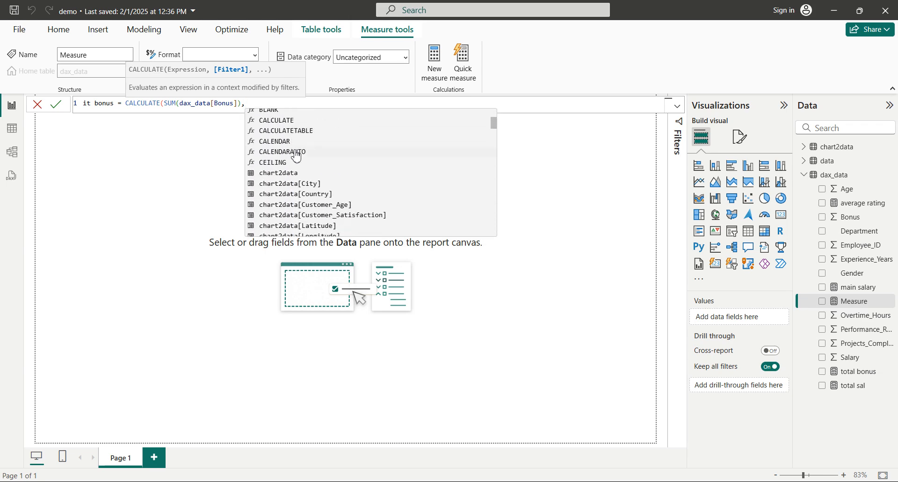
scroll(297, 156, up, 4)
text(dax)
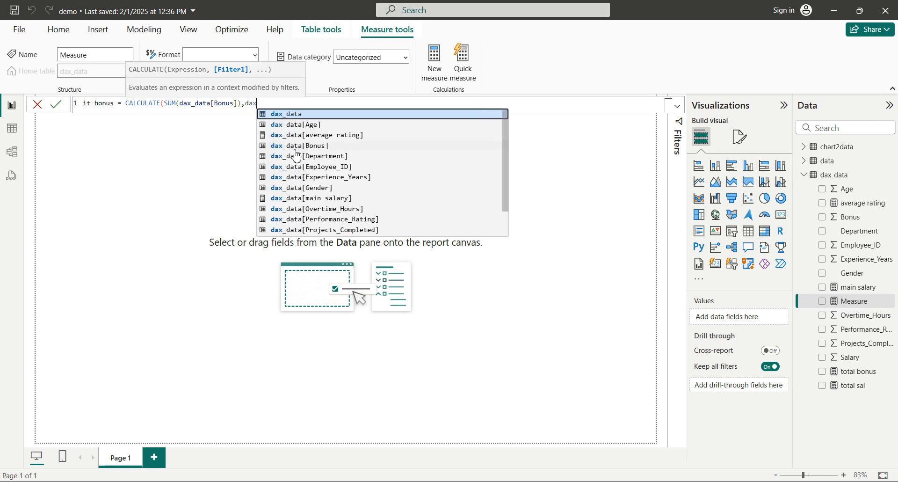
click(333, 158)
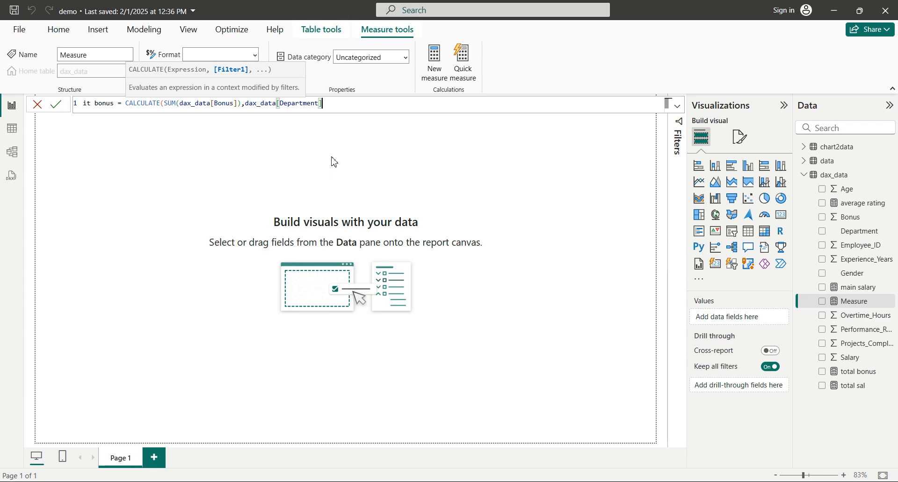
text())
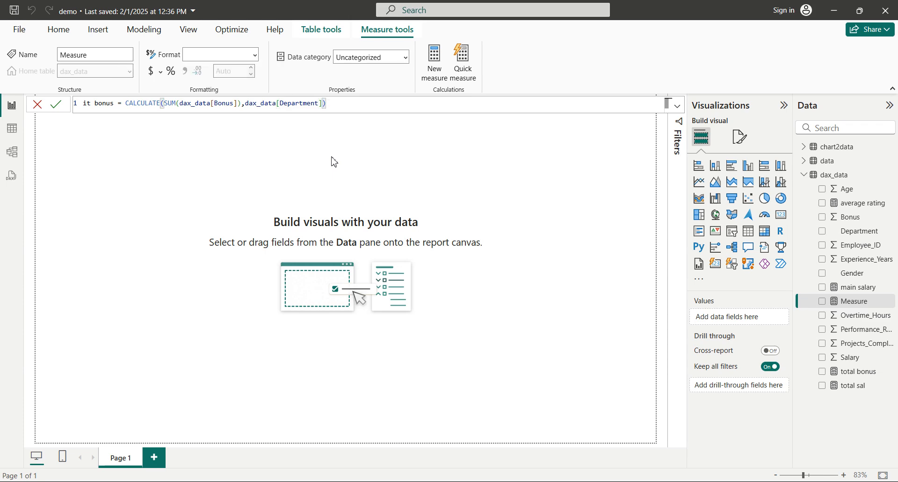
key(BackSpace)
text(="IT"))
Recheck the DAX question list in Notepad and commit the it bonus formula
key(Return)
click(469, 480)
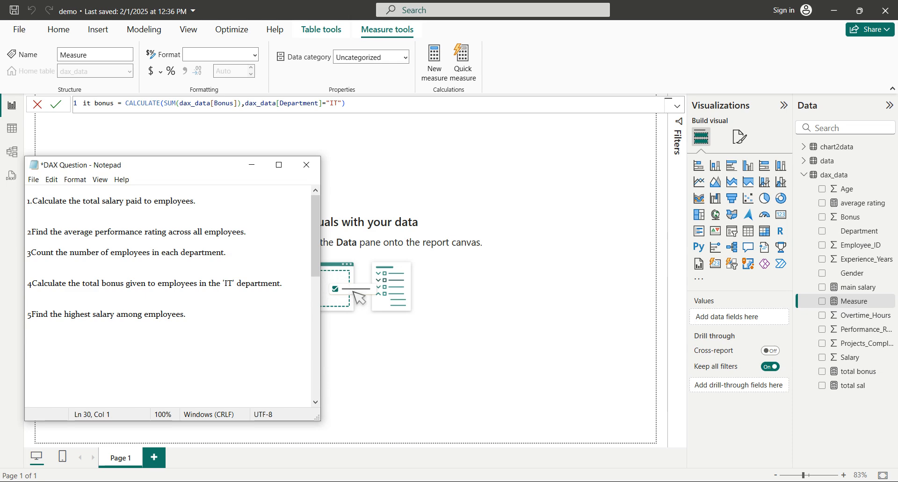
click(469, 480)
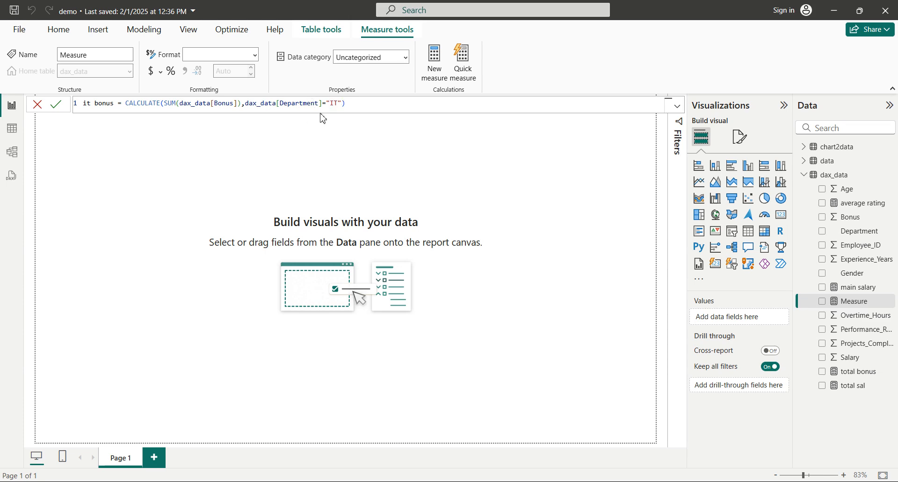
click(366, 107)
key(Return)
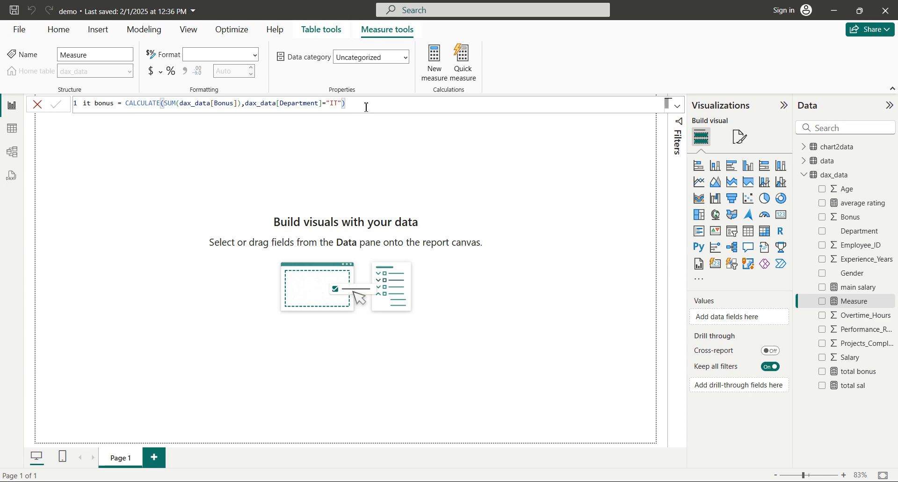